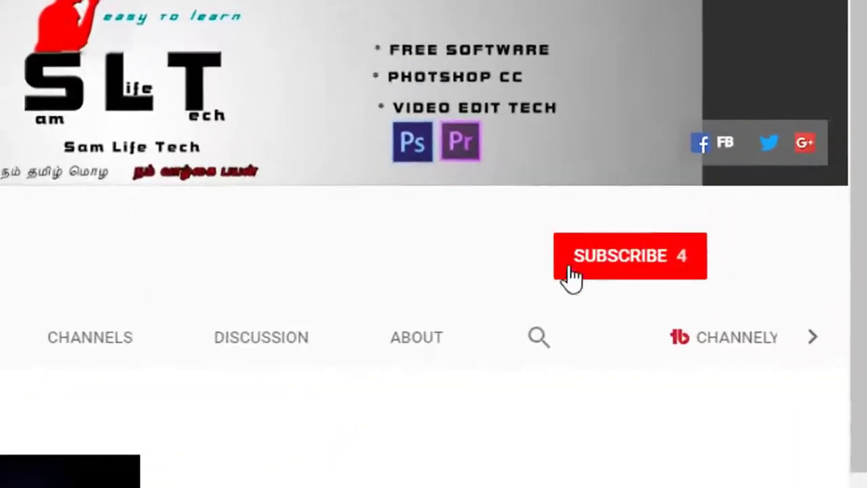
Subscribe to the tutorial's YouTube channel and set its bell to all notifications
click(602, 265)
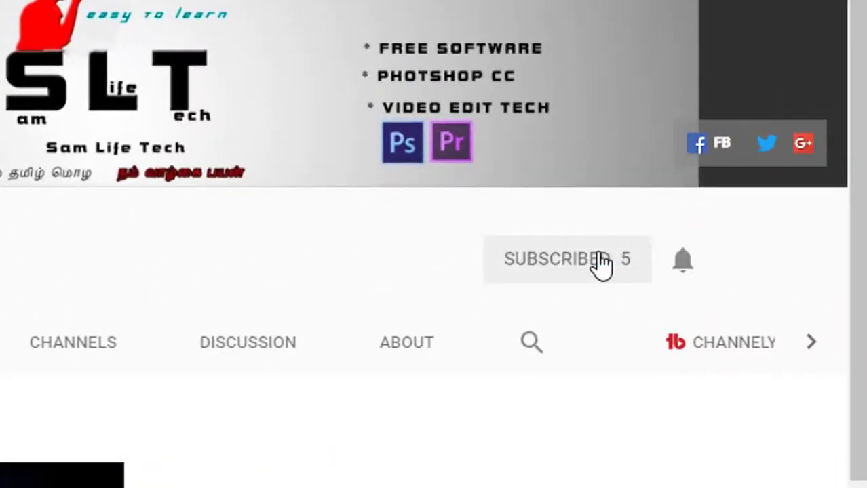
click(697, 270)
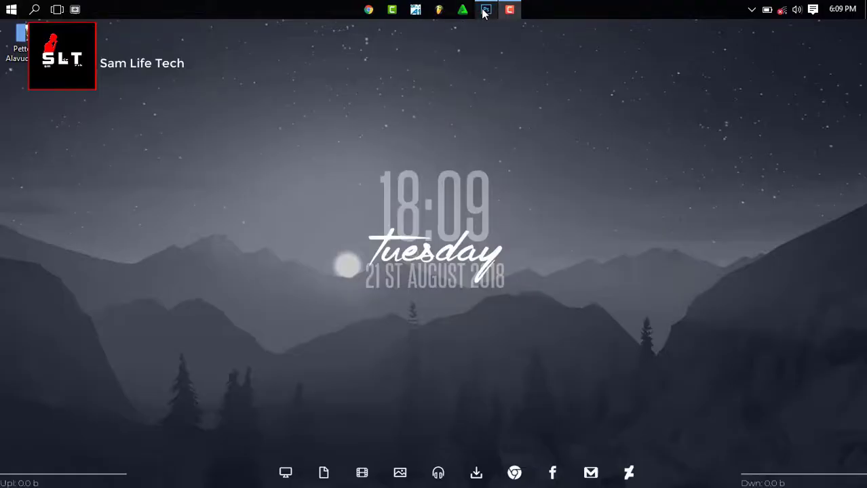
Duplicate the portrait photo's Background layer into a Background copy
click(486, 9)
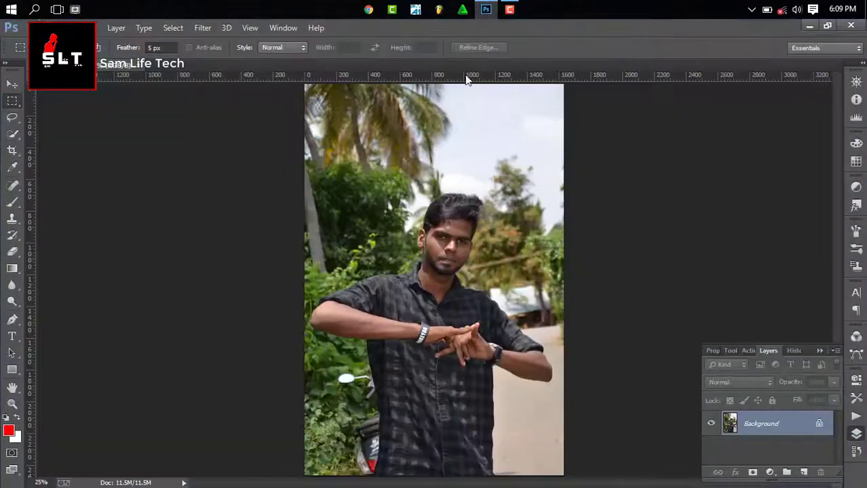
click(857, 438)
drag(783, 424, 802, 473)
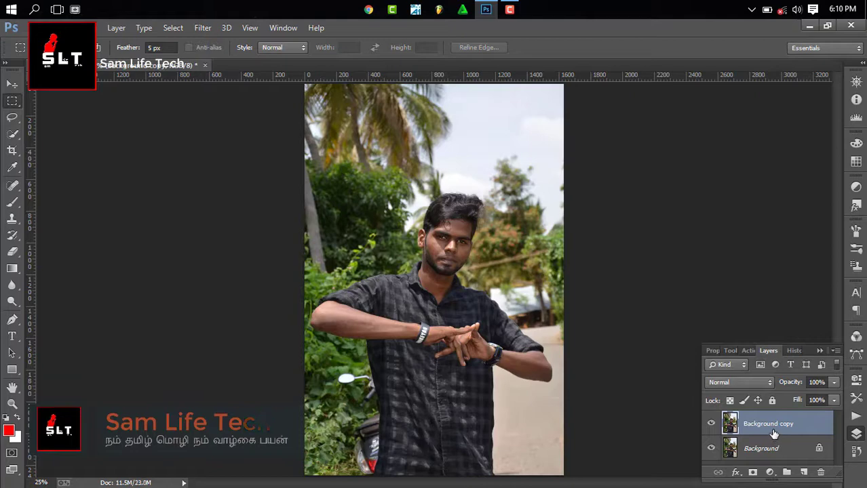
Quick-select the man from hair to waist, checking the selection edges at 100% zoom
key(w)
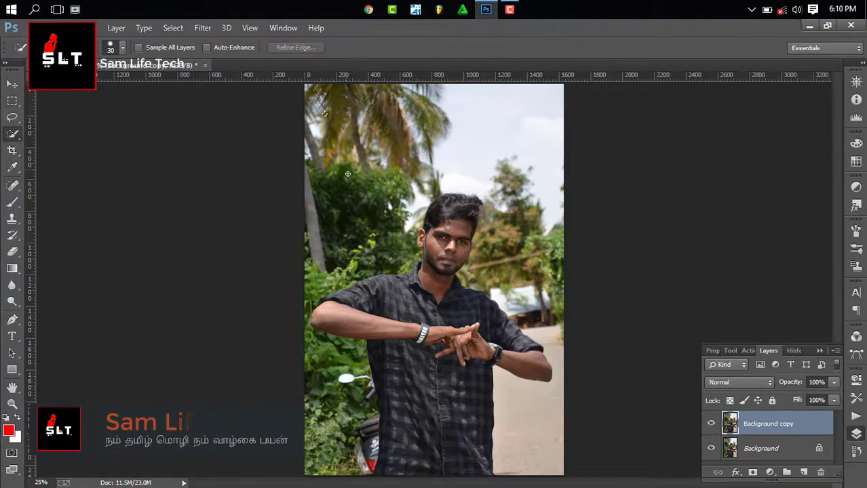
mouse_move(357, 270)
mouse_down()
mouse_move(350, 441)
mouse_move(459, 147)
mouse_move(560, 372)
mouse_up()
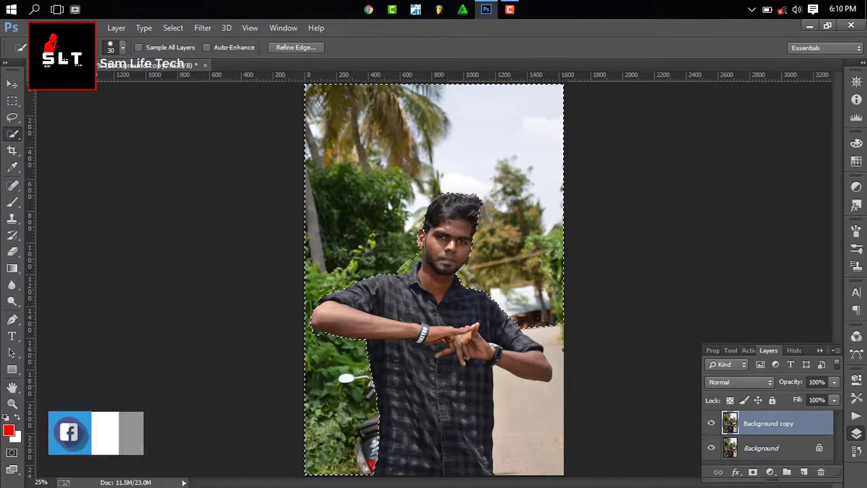
key(ctrl+plus)
key(ctrl+plus)
key(ctrl+plus)
key(ctrl+plus)
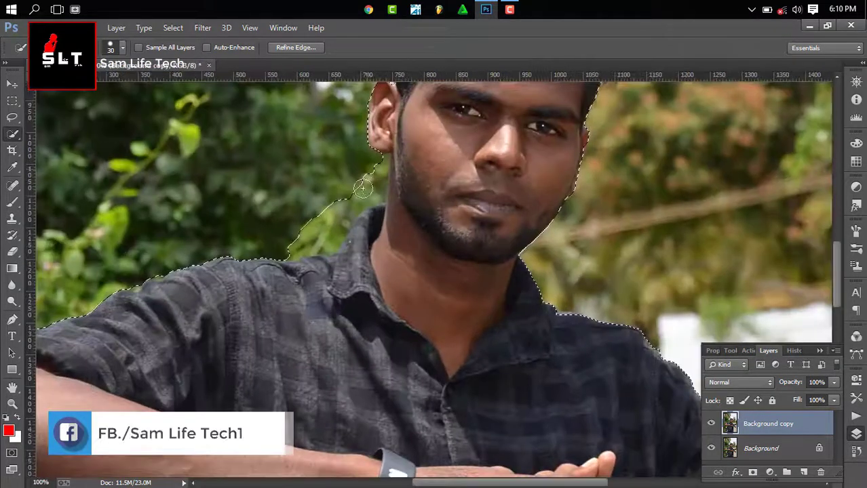
scroll(251, 226, up, 3)
scroll(600, 229, up, 4)
scroll(600, 217, down, 10)
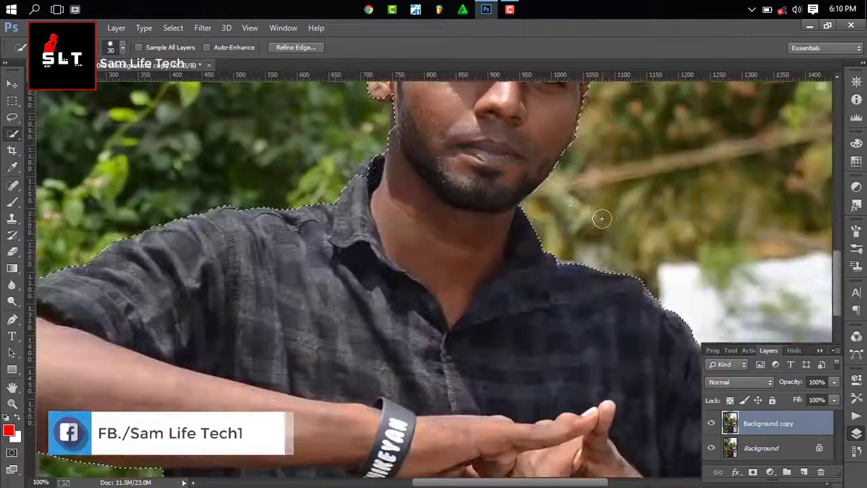
scroll(400, 132, up, 1)
scroll(400, 131, up, 3)
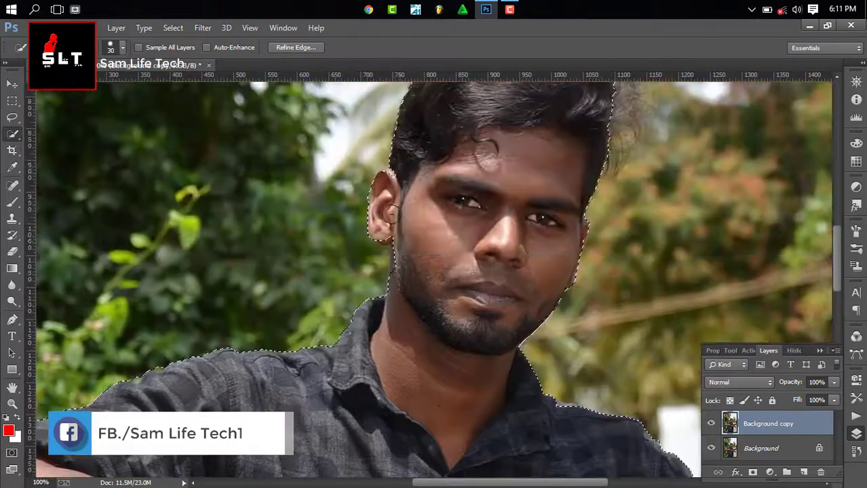
scroll(380, 339, down, 2)
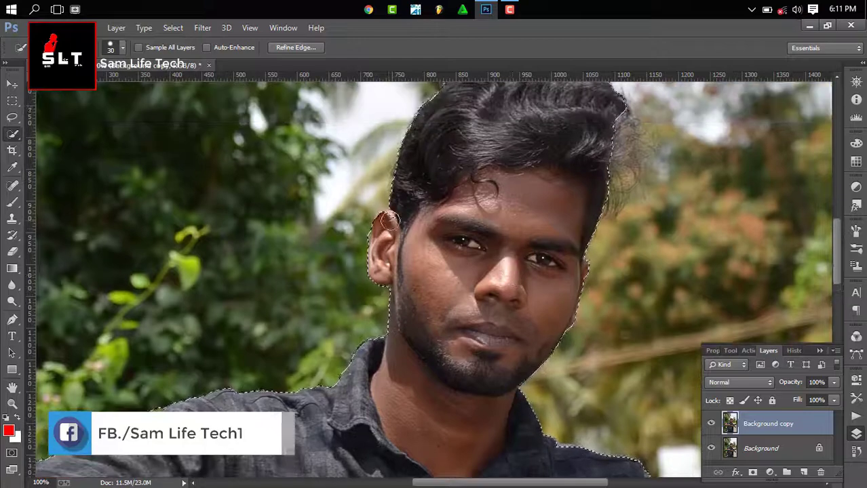
scroll(330, 436, down, 2)
scroll(330, 437, down, 4)
scroll(331, 437, left, 8)
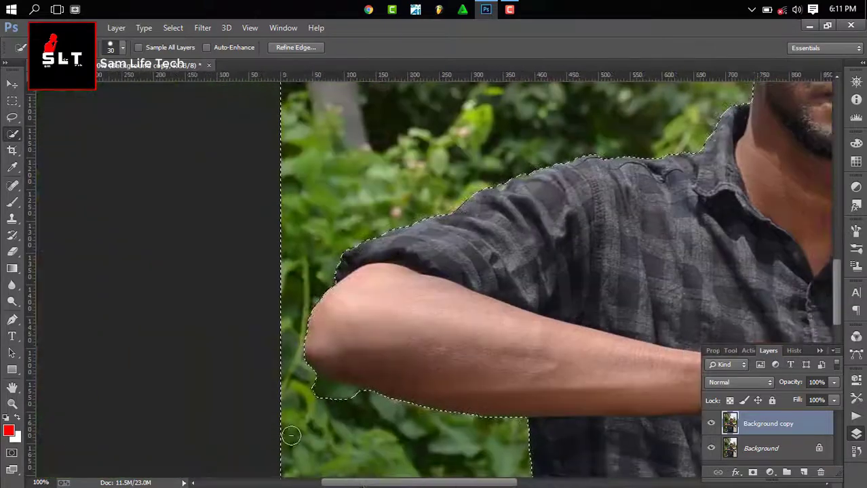
scroll(341, 371, right, 5)
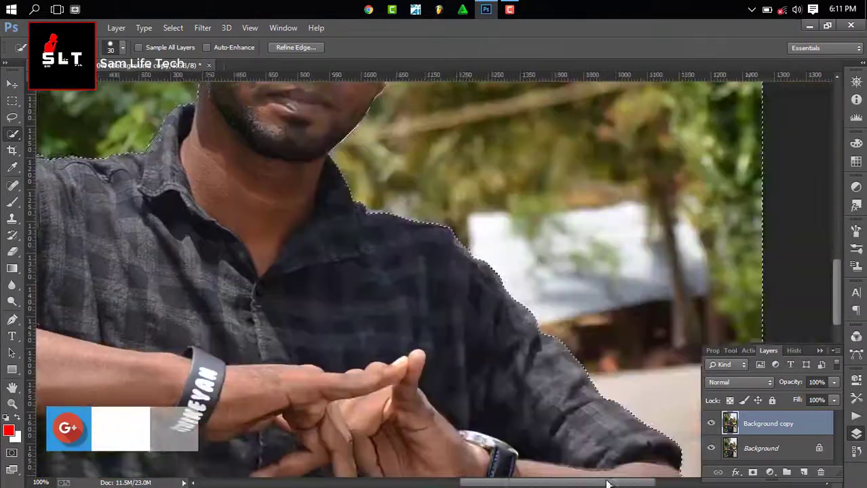
scroll(839, 272, right, 5)
scroll(839, 272, down, 5)
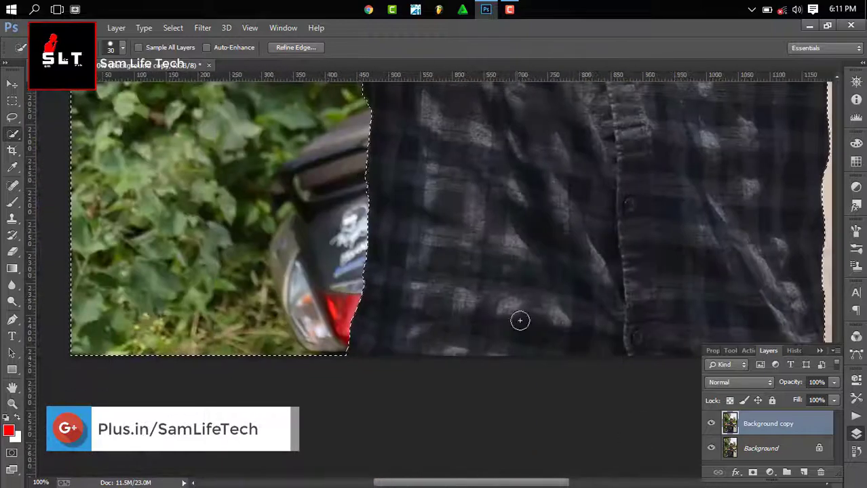
key(ctrl+0)
click(173, 27)
Refine the man's selection edge using the Overlay preview view
click(194, 169)
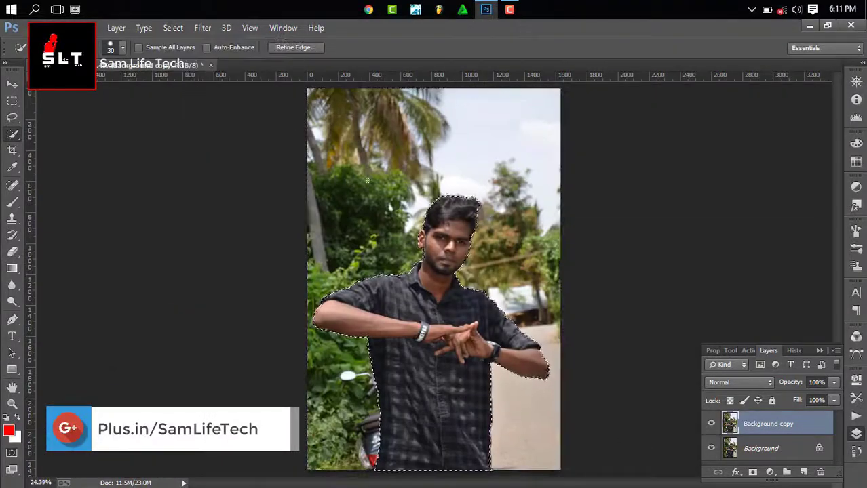
click(436, 95)
click(407, 147)
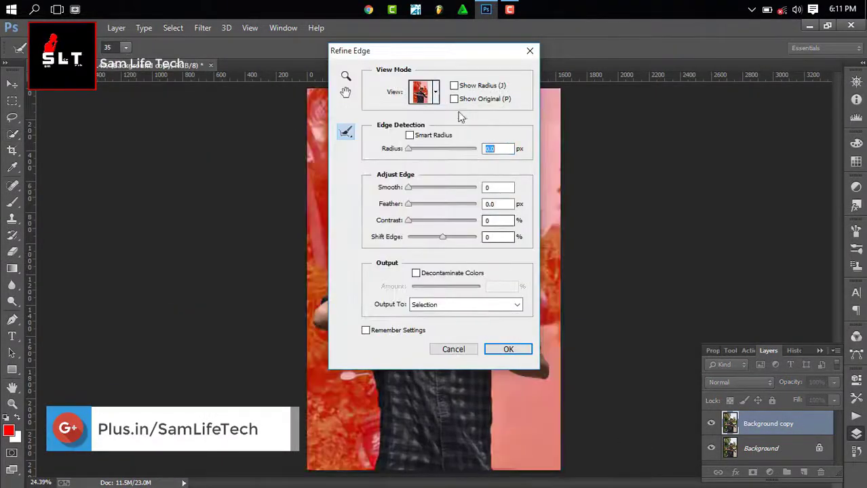
drag(434, 50, 695, 142)
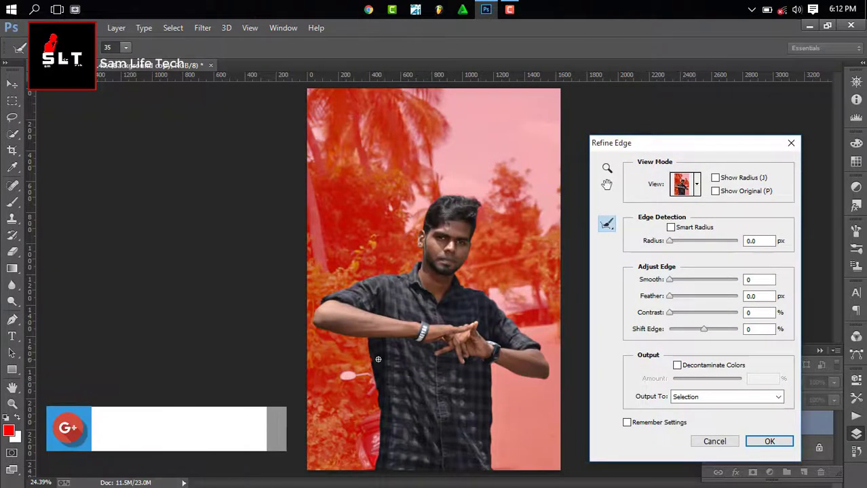
click(769, 442)
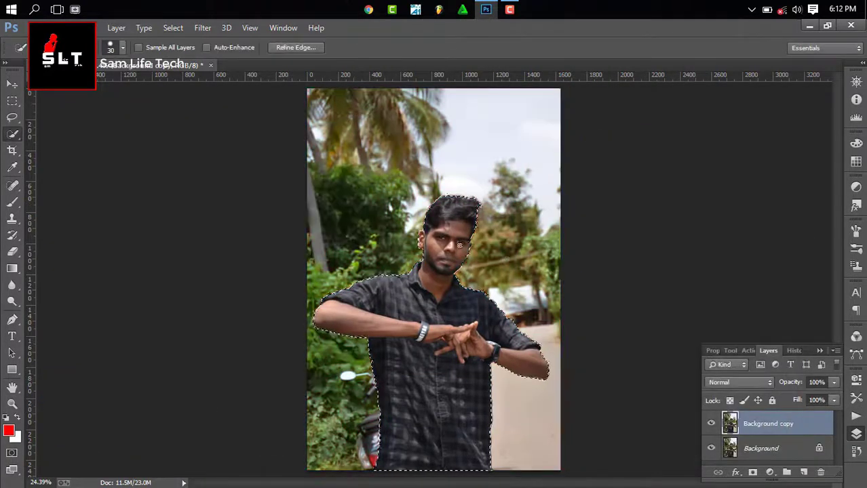
Feather the selection and copy the man onto a new Layer 1, then hide it
key(shift+F6)
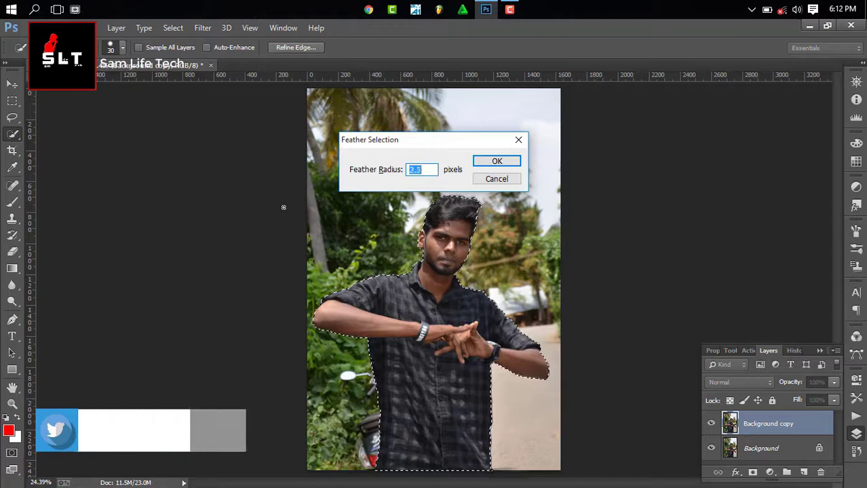
key(Return)
key(ctrl+j)
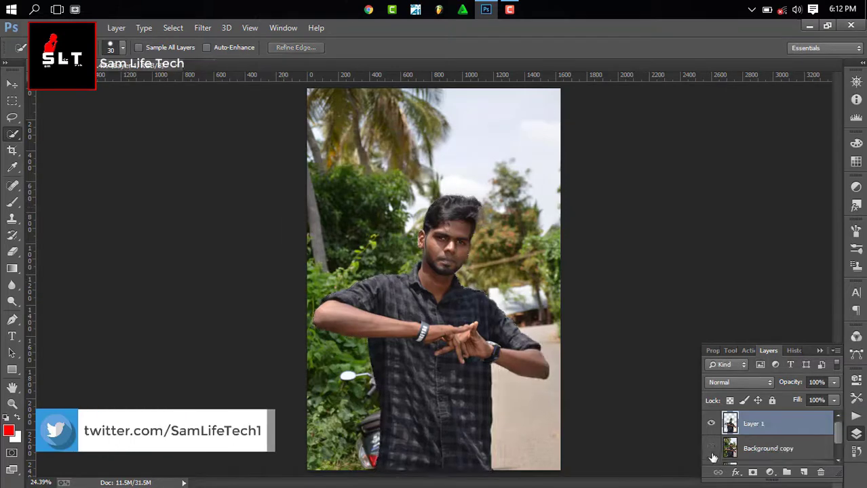
click(711, 449)
ctrl+click(730, 424)
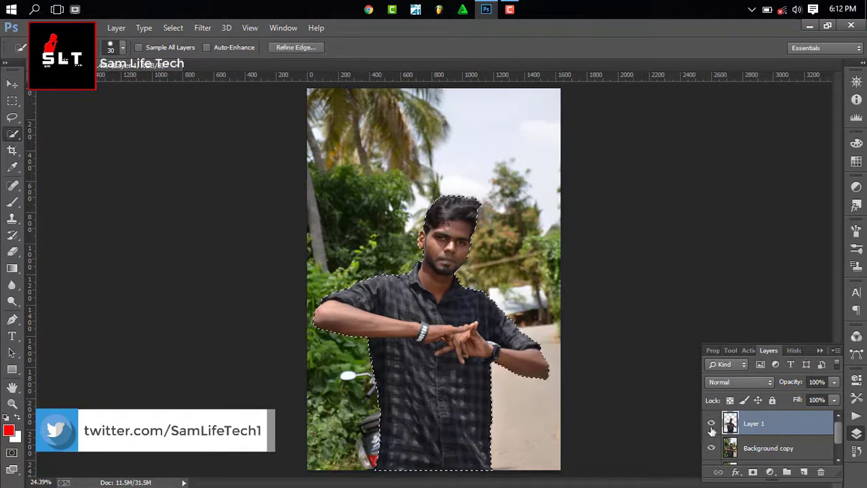
click(766, 449)
Content-Aware fill the man's area on the Background copy and deselect
click(509, 9)
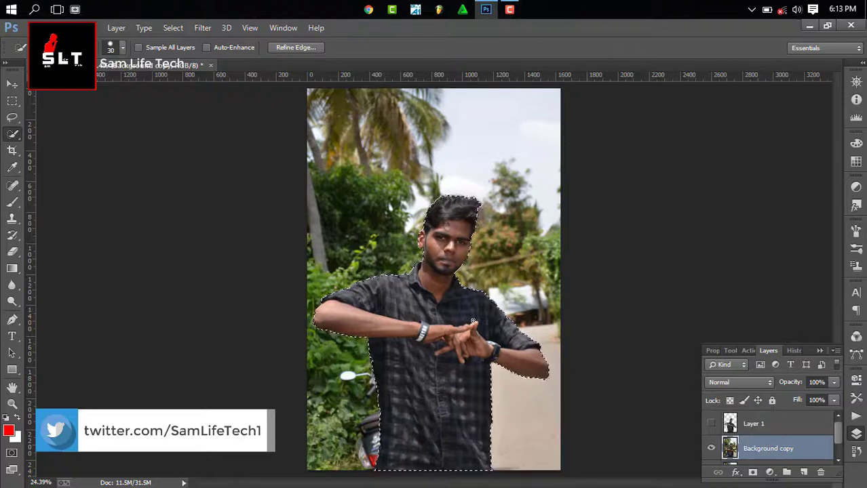
key(shift+BackSpace)
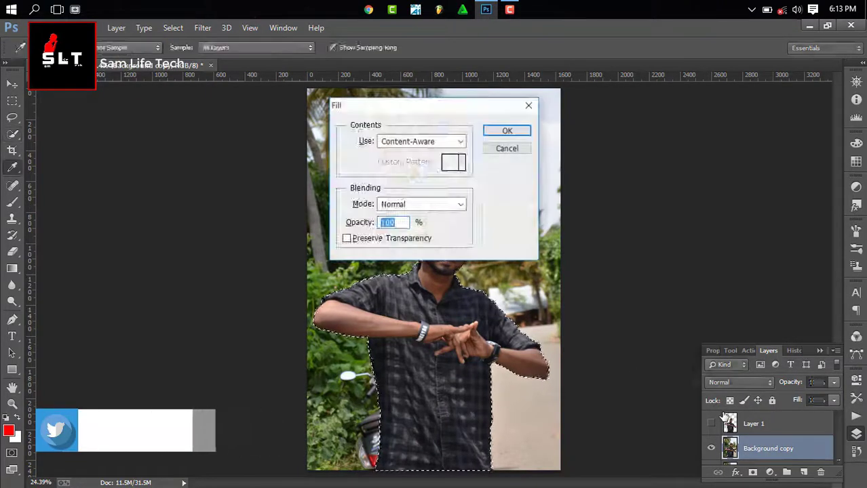
key(Return)
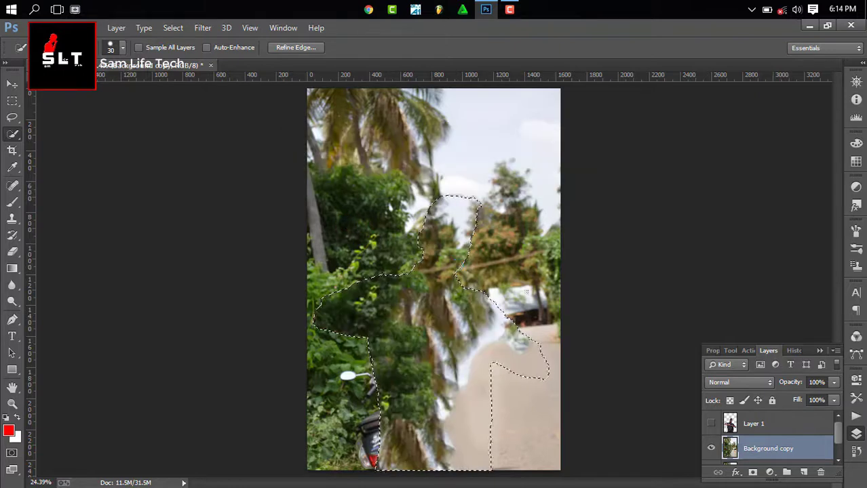
key(ctrl+d)
Spot-heal the dark and vertical seams left on the road
key(m)
click(15, 186)
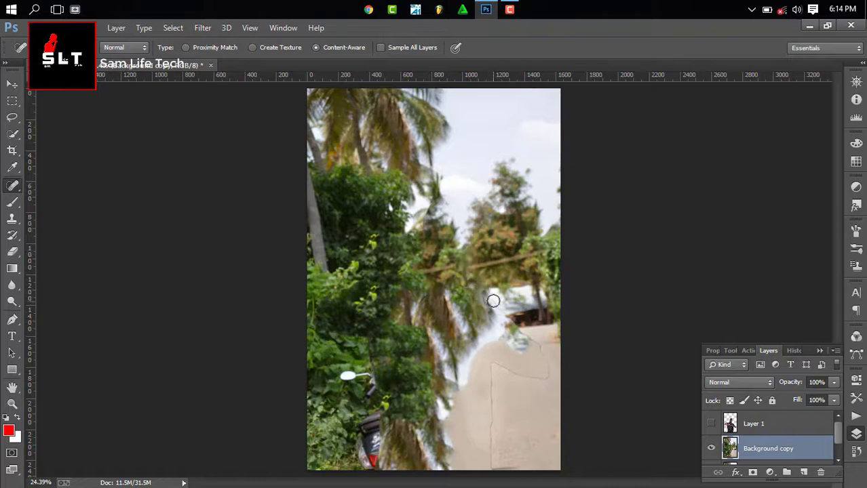
drag(509, 348, 526, 333)
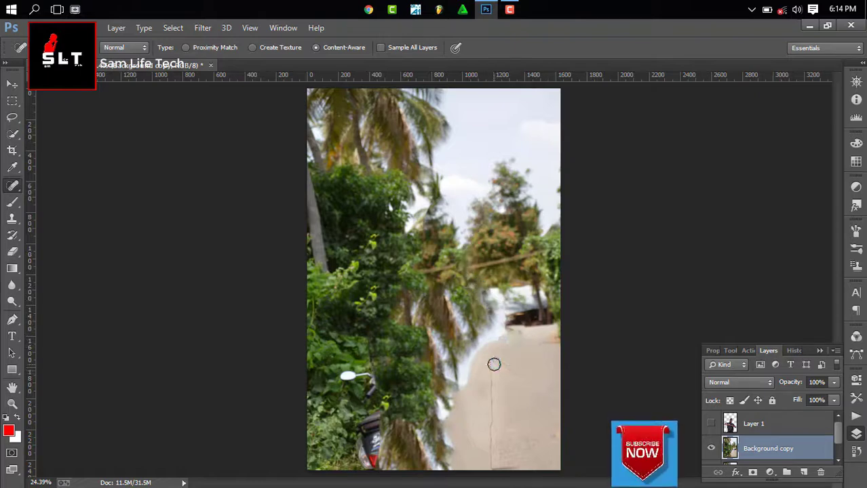
mouse_move(489, 367)
mouse_down()
mouse_move(498, 382)
mouse_move(490, 469)
mouse_up()
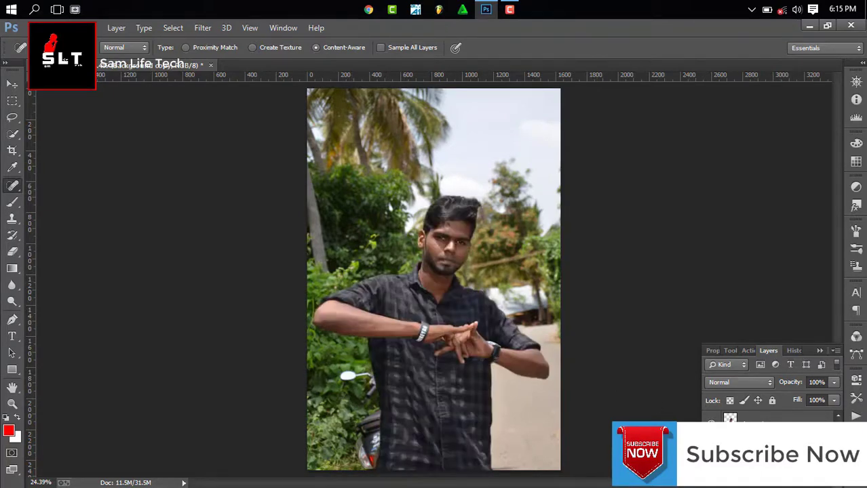
Apply a 15 px Tilt-Shift blur to the Background copy, focus band at the bottom edge
click(202, 28)
click(424, 200)
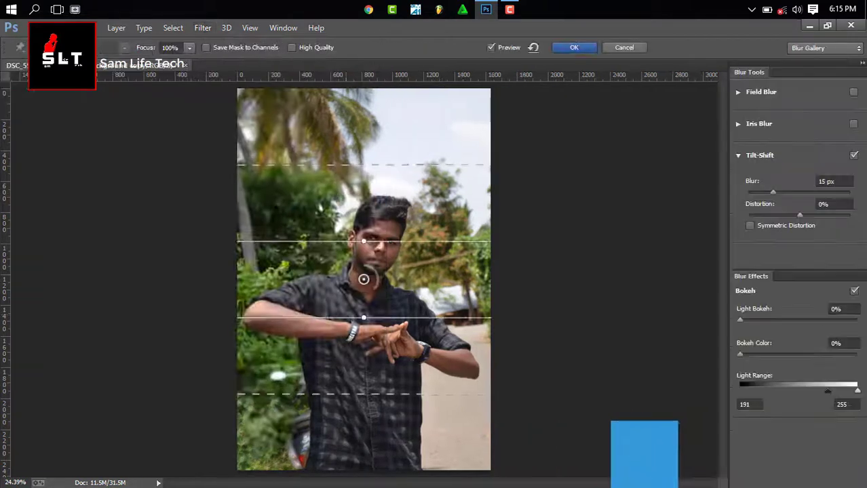
drag(363, 282, 372, 461)
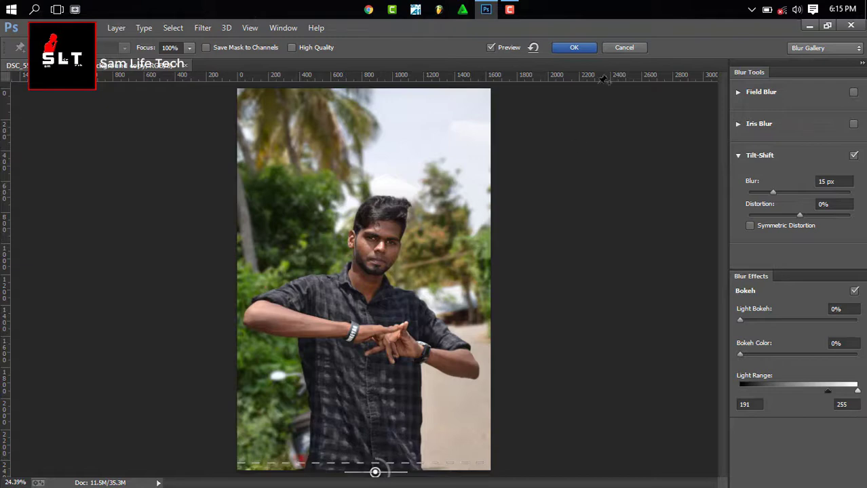
click(574, 48)
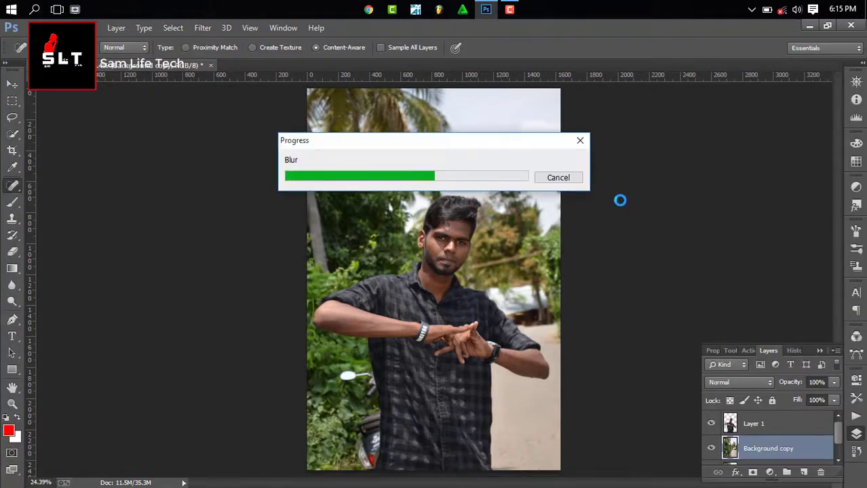
click(793, 426)
Smooth the face and forearm skin with the Smudge tool at 14% strength and a scatter brush
scroll(412, 230, up, 2)
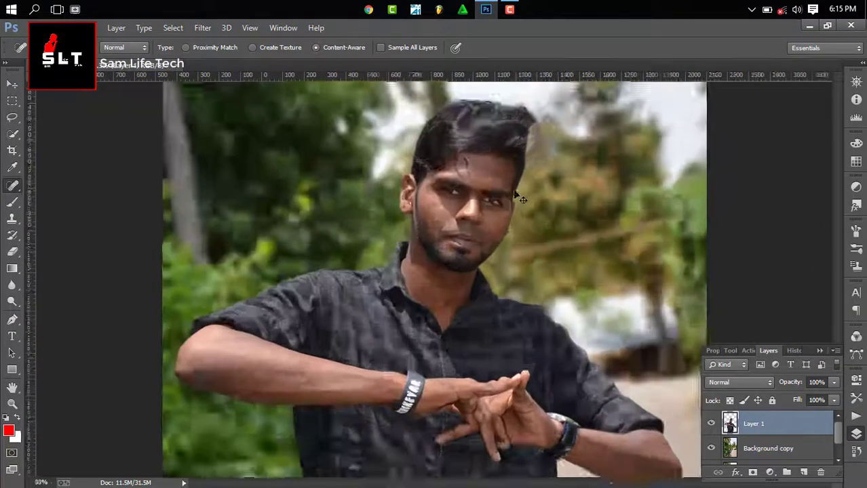
scroll(538, 184, up, 1)
scroll(519, 193, up, 1)
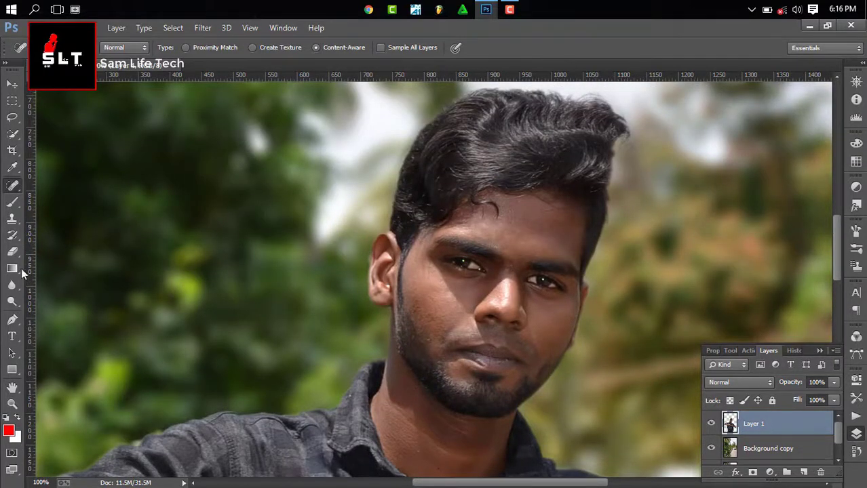
click(12, 285)
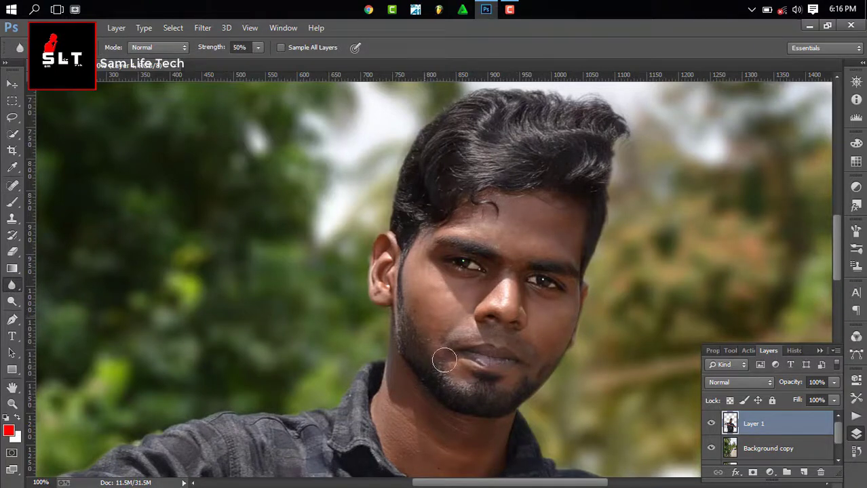
right_click(12, 285)
click(58, 314)
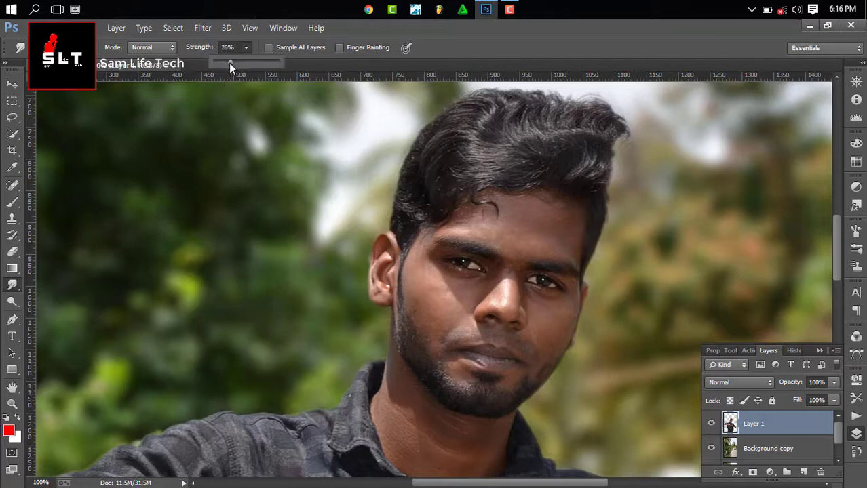
drag(228, 63, 222, 66)
right_click(526, 222)
scroll(556, 293, down, 1)
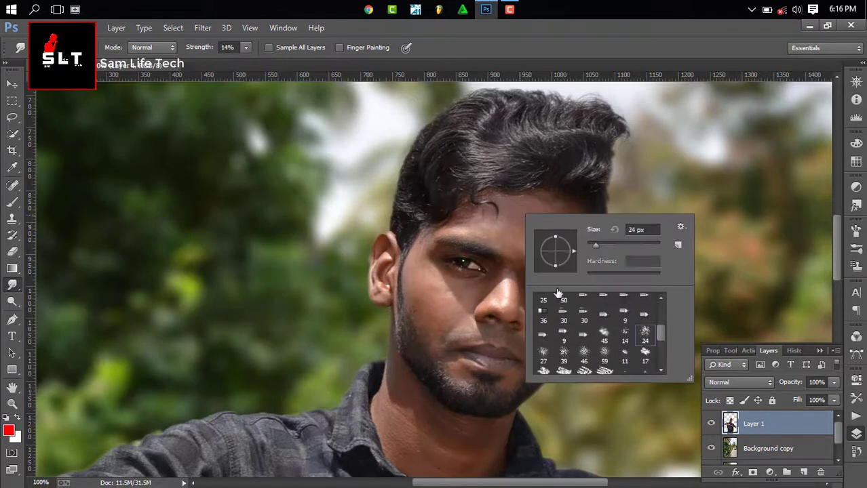
click(521, 222)
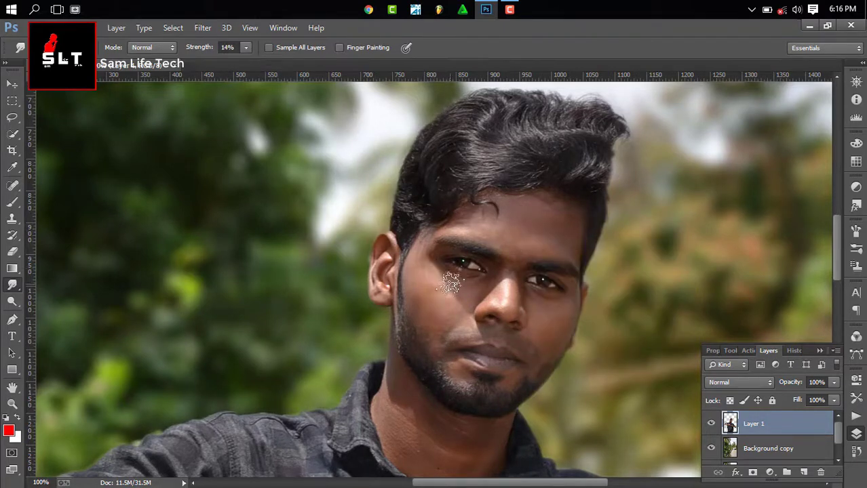
scroll(411, 368, down, 3)
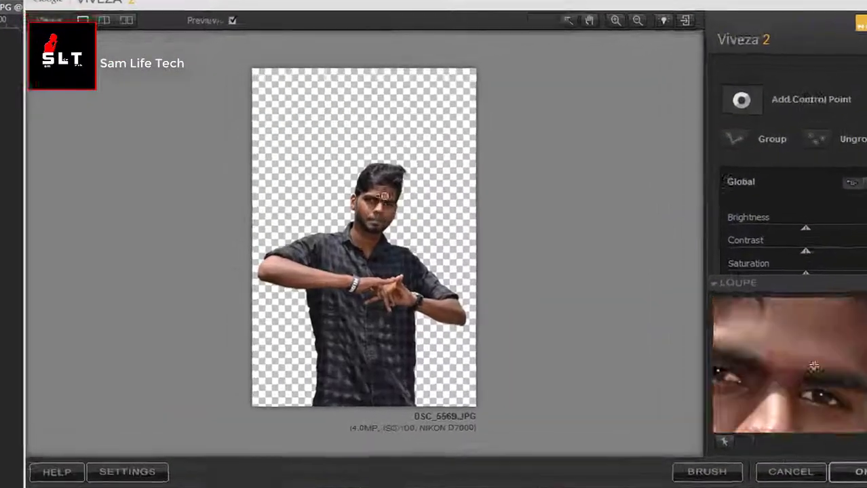
Add Viveza 2 brightness control points on the face, neck (57%), forearm and hand
drag(414, 257, 396, 256)
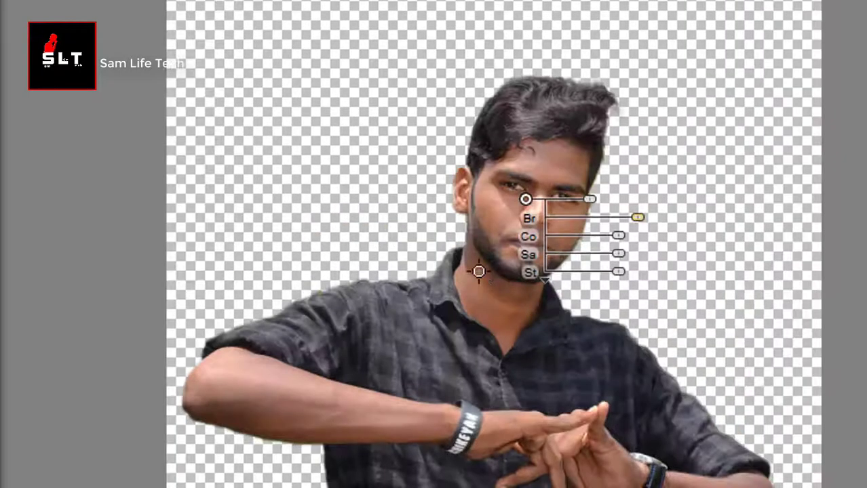
click(479, 272)
drag(572, 292, 603, 302)
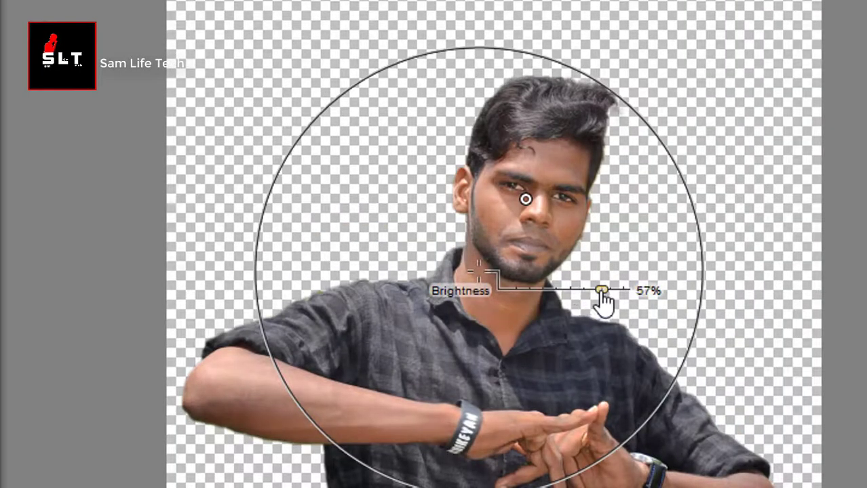
click(251, 429)
drag(342, 448, 360, 447)
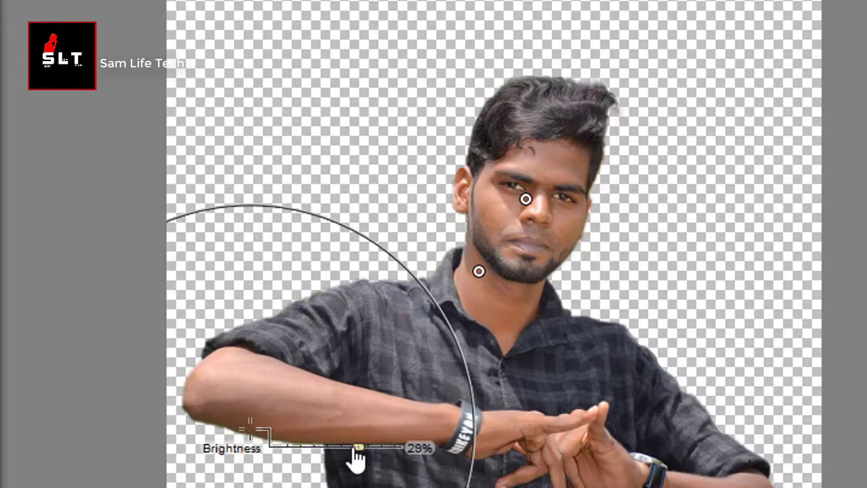
click(629, 460)
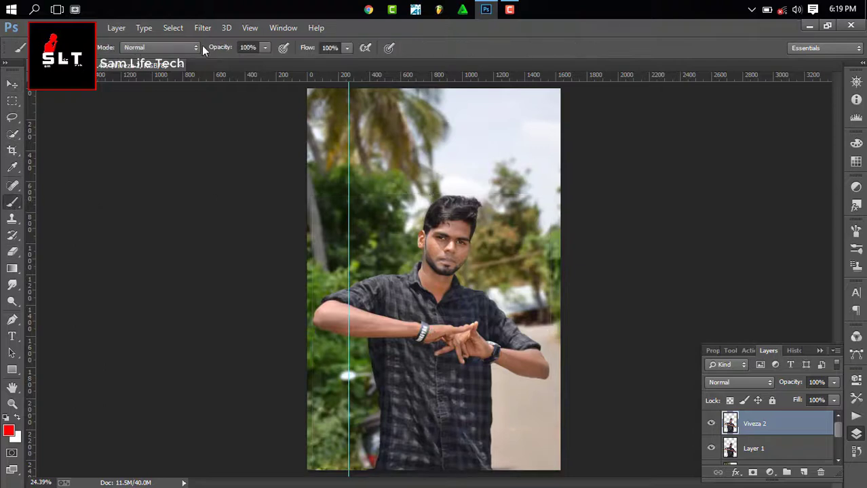
Push the top of the hair taller with Liquify's Forward Warp at 50% zoom
click(203, 28)
click(213, 122)
key(ctrl+plus)
key(ctrl+plus)
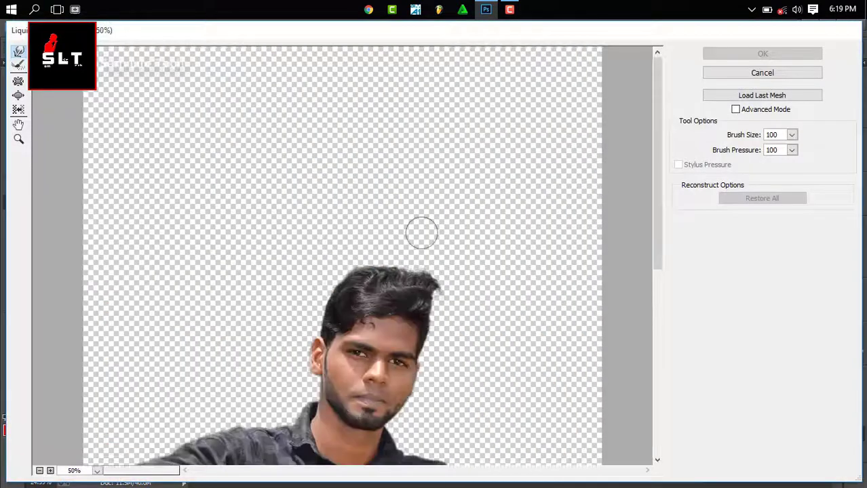
drag(426, 300, 437, 292)
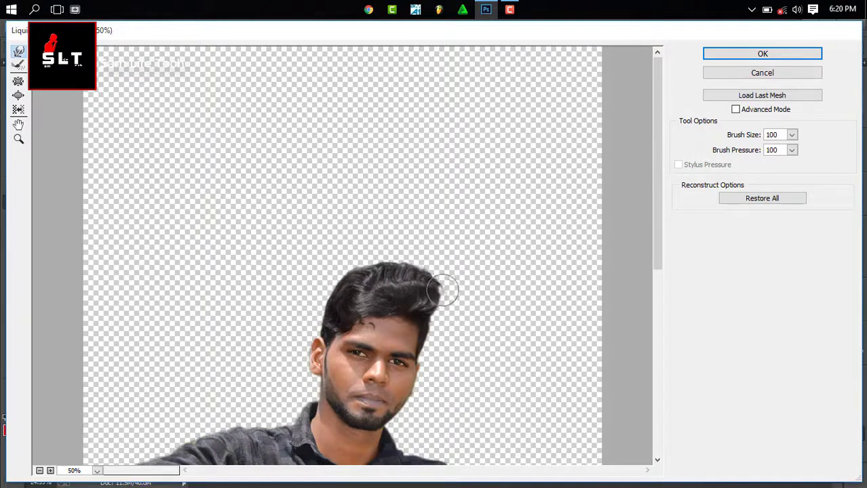
click(763, 53)
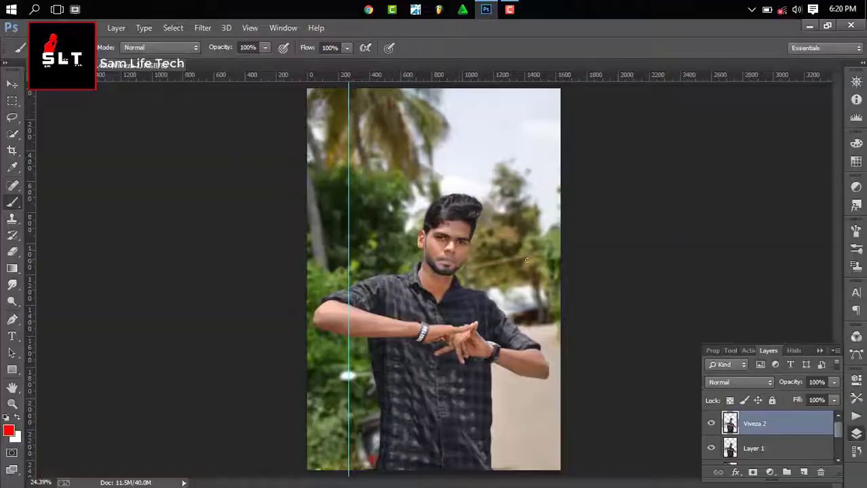
scroll(448, 303, up, 5)
scroll(555, 277, down, 1)
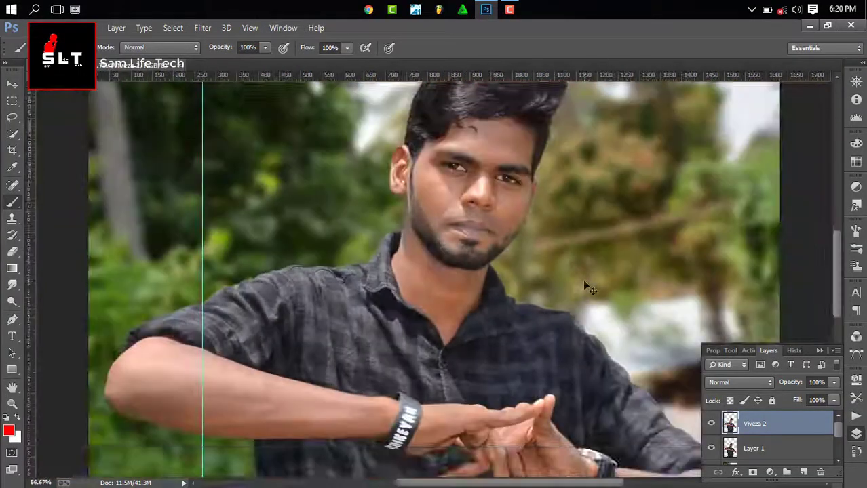
key(r)
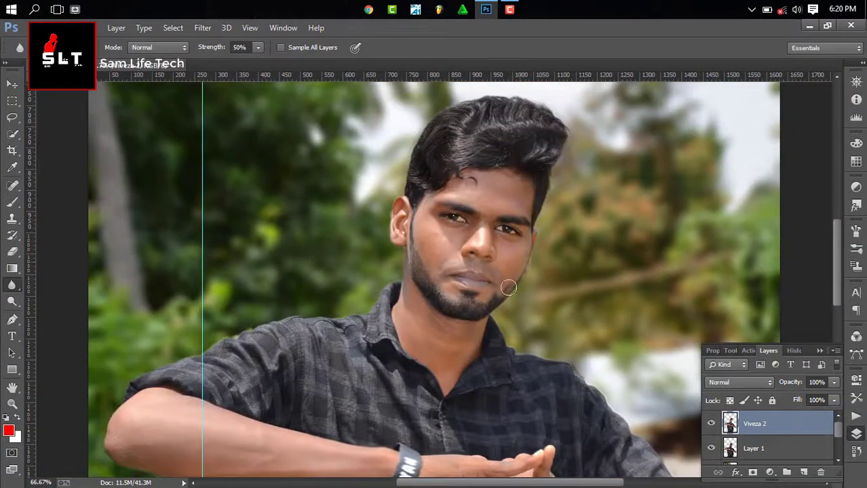
scroll(305, 352, down, 3)
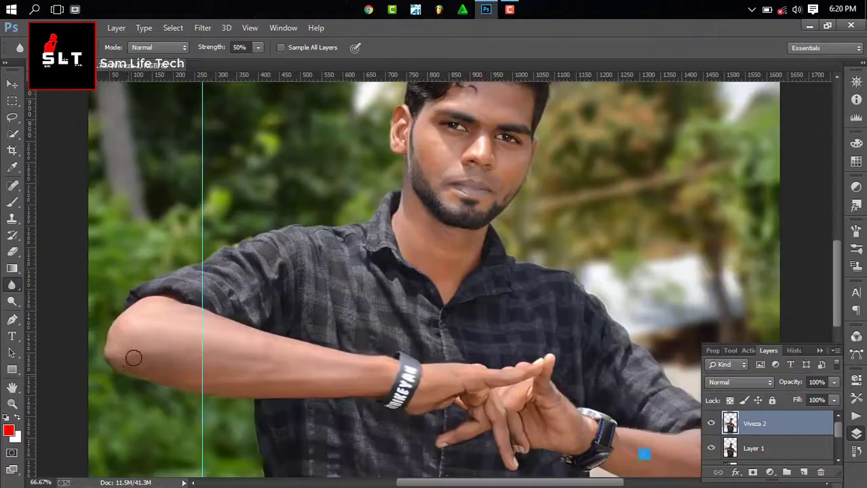
drag(567, 432, 334, 335)
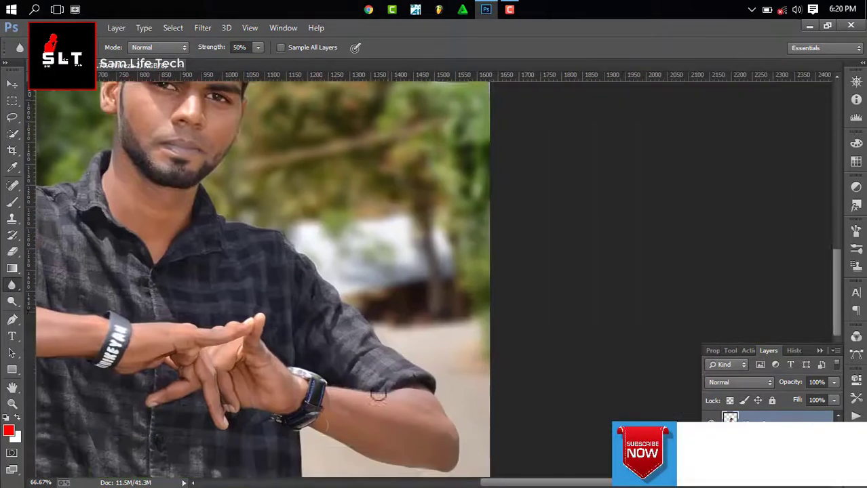
key(ctrl+minus)
key(ctrl+minus)
key(ctrl+minus)
key(ctrl+minus)
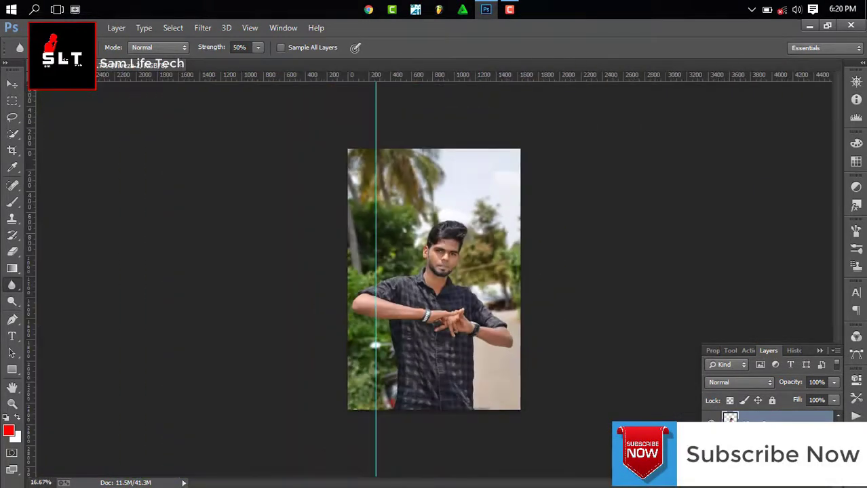
key(ctrl+z)
key(ctrl+z)
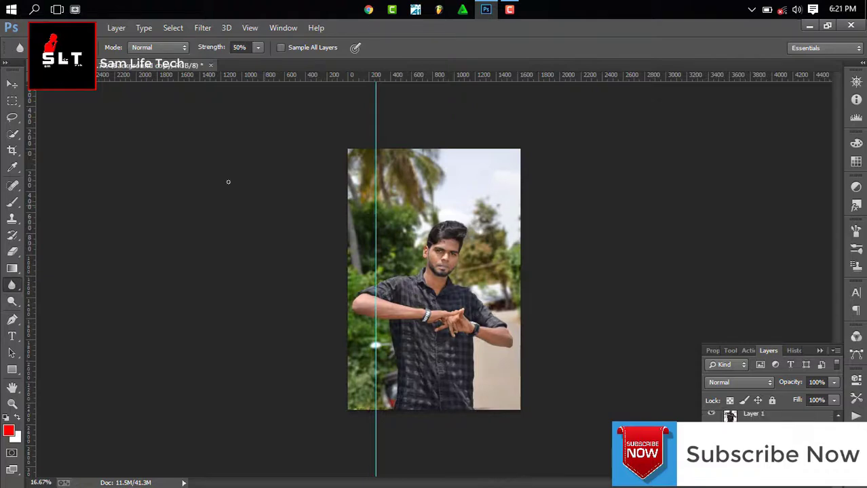
Raise the blurred background's contrast to +27 in Camera Raw
click(202, 27)
click(258, 101)
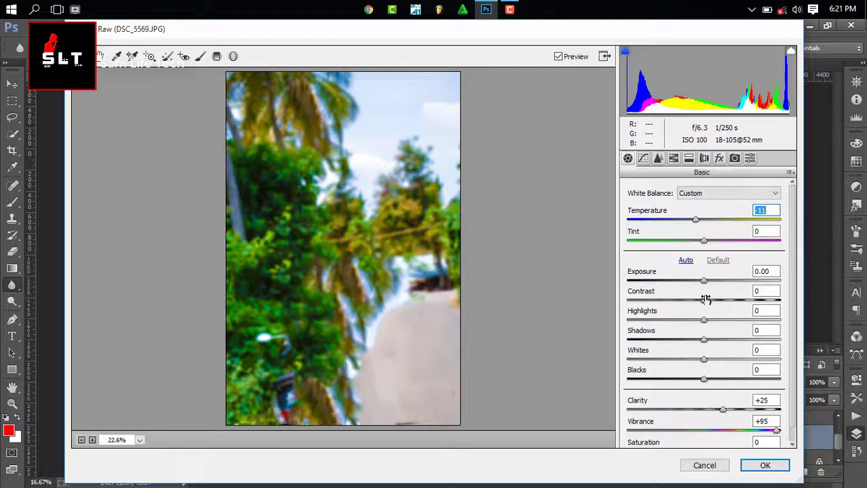
drag(705, 299, 727, 310)
scroll(742, 442, down, 1)
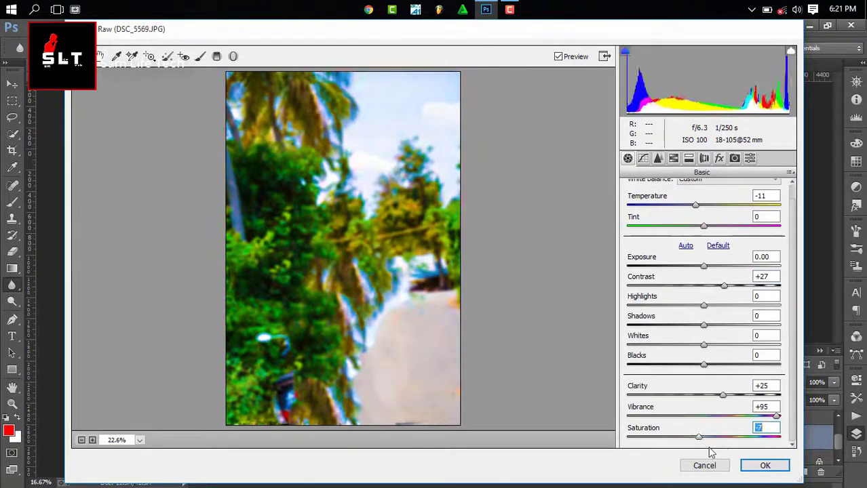
click(766, 465)
Grade the Viveza 2 layer in Camera Raw: Temperature -12, Whites +52, Blacks +42, Vibrance +54
key(alt+bracketright)
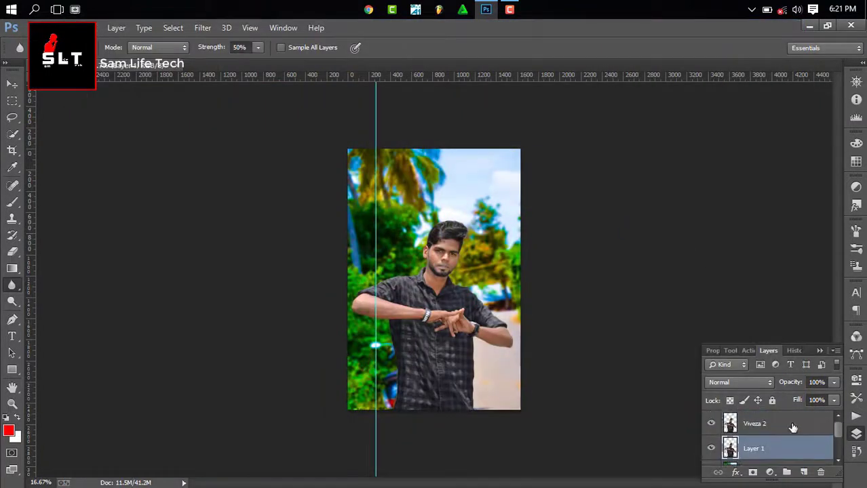
key(alt+bracketright)
click(202, 27)
click(231, 103)
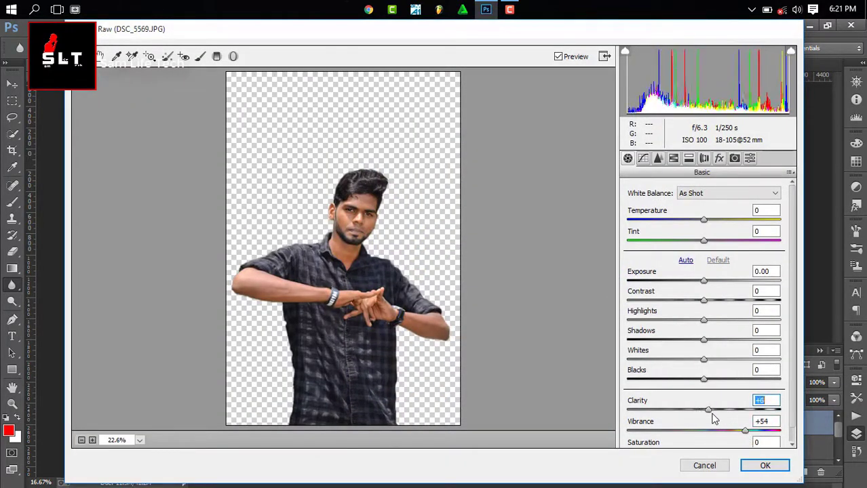
click(752, 378)
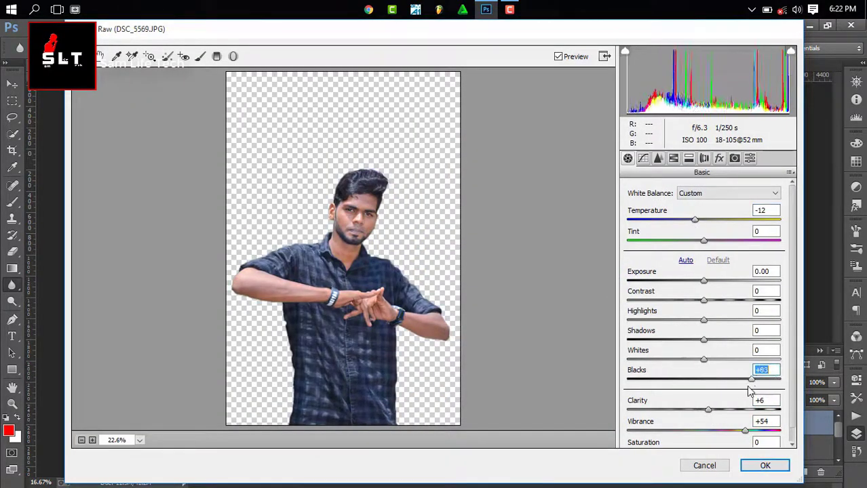
scroll(716, 442, down, 1)
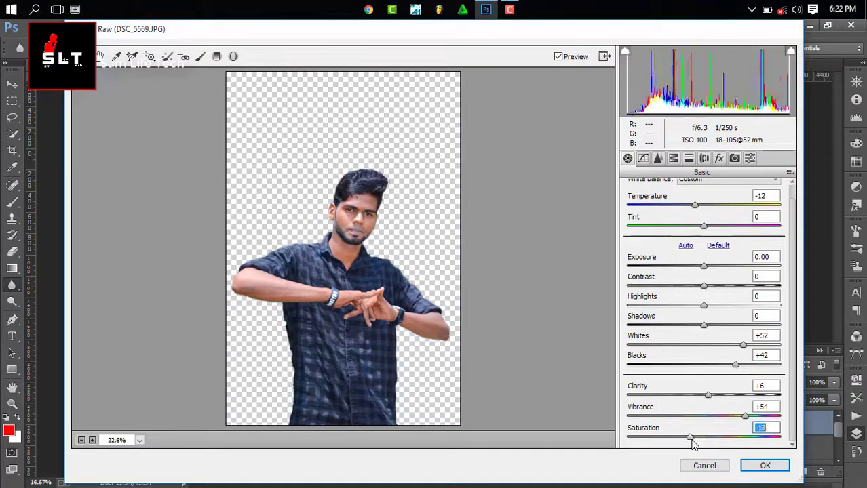
click(763, 468)
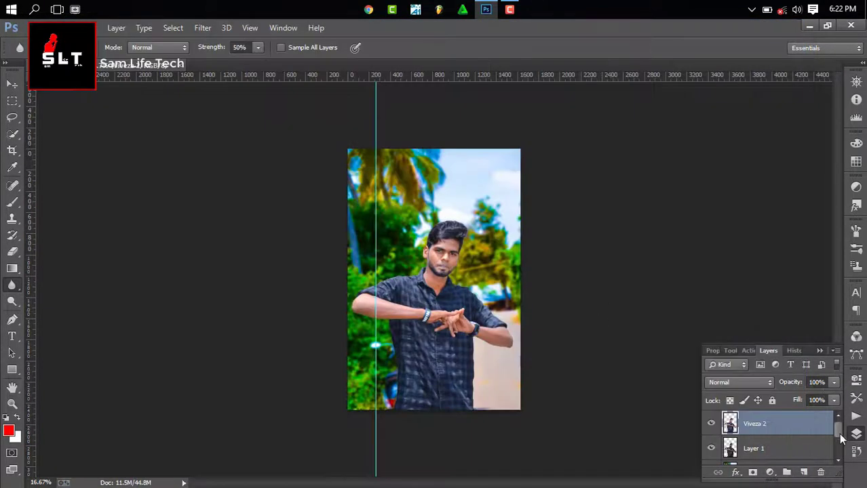
Apply an Oil Paint filter with reduced scale and bristle detail to the Viveza 2 layer
click(203, 27)
click(201, 137)
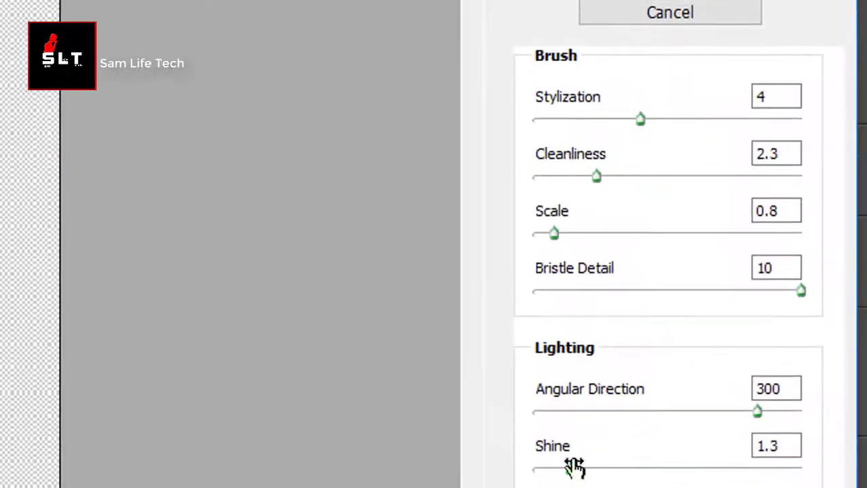
drag(593, 412, 581, 412)
drag(554, 235, 536, 235)
click(669, 292)
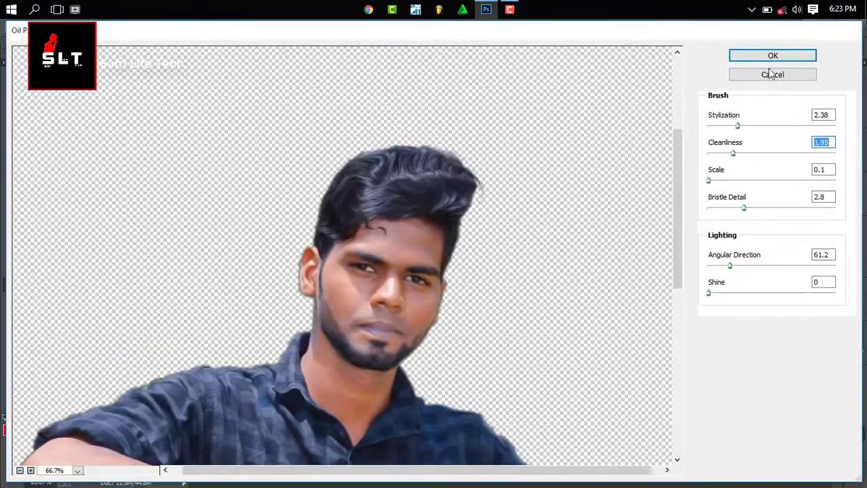
click(772, 57)
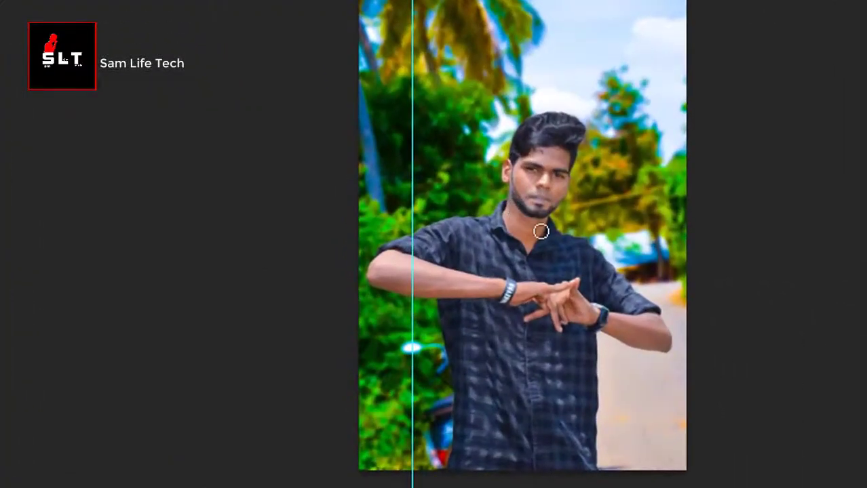
Add a Brightness/Contrast adjustment layer with Brightness -1 and Contrast 11
key(b)
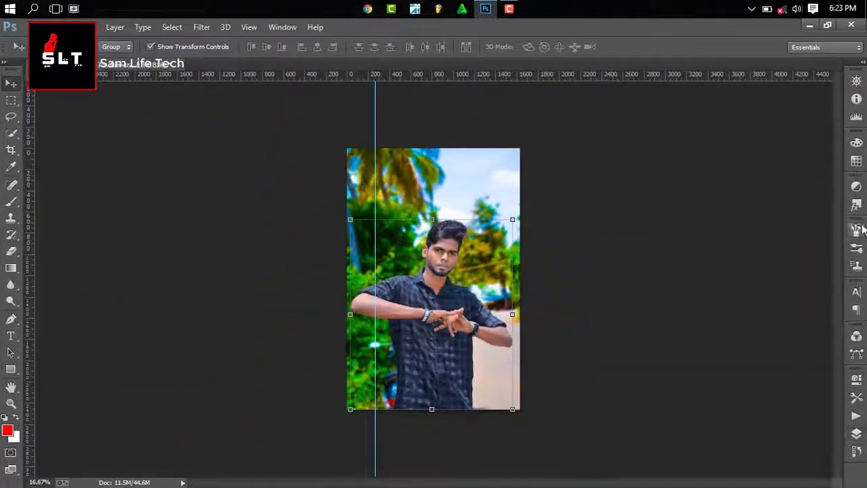
click(856, 229)
click(691, 93)
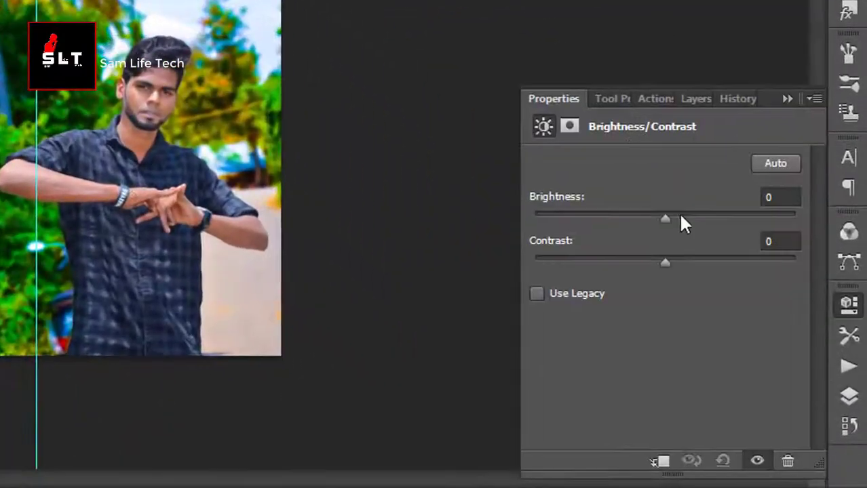
mouse_move(665, 219)
mouse_down()
mouse_move(656, 226)
mouse_move(664, 218)
mouse_up()
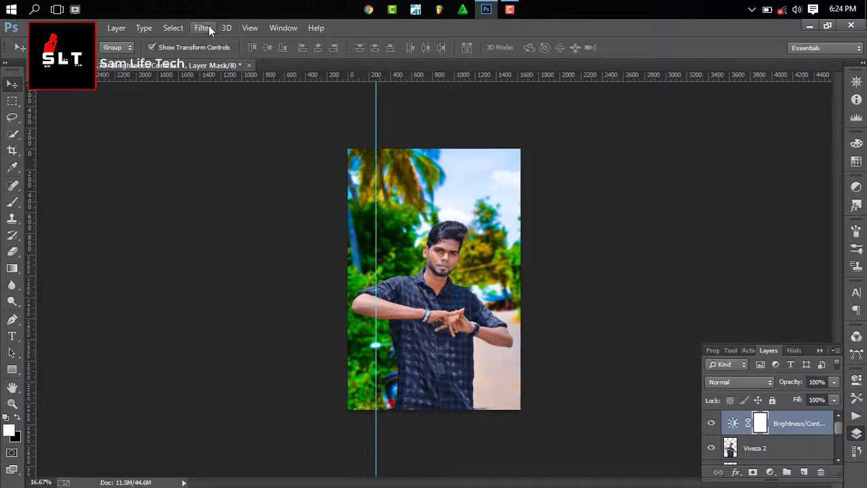
Grade the background copy in Camera Raw: Temperature -22, Blacks +38, Clarity +33, plus more vibrance
click(202, 27)
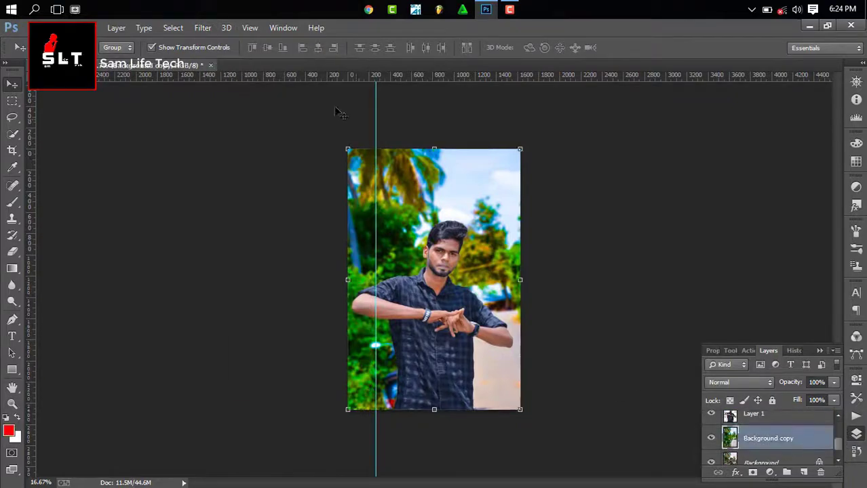
click(202, 28)
click(242, 113)
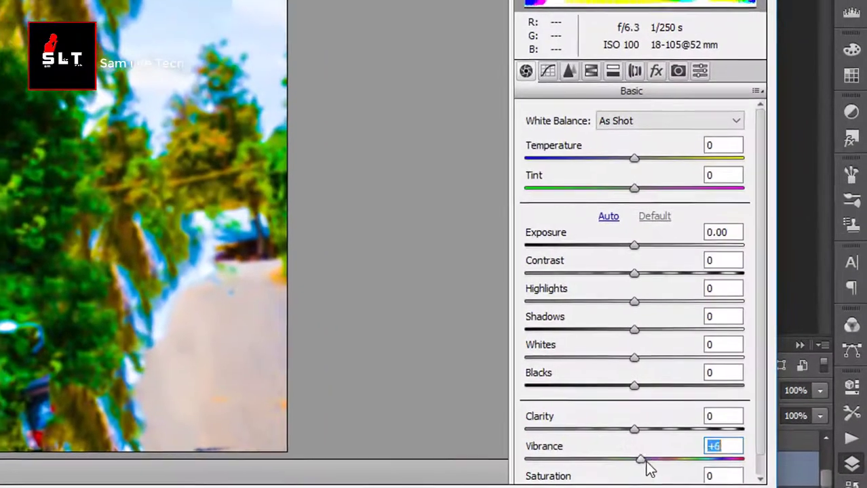
drag(649, 467, 678, 473)
mouse_move(634, 387)
mouse_down()
mouse_move(625, 403)
mouse_move(674, 387)
mouse_up()
drag(633, 157, 622, 163)
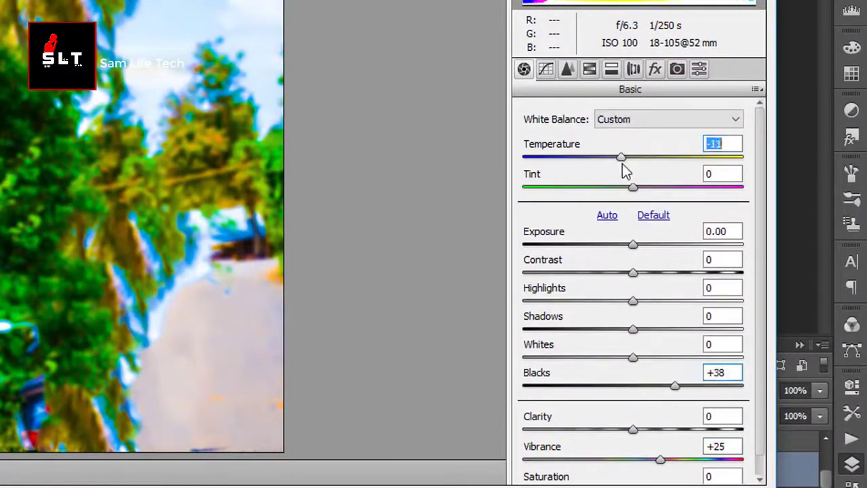
drag(631, 430, 669, 430)
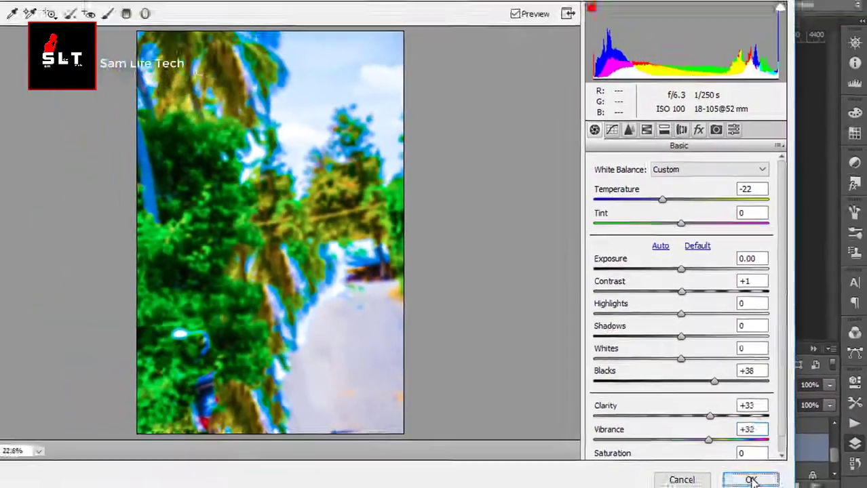
click(744, 476)
Soften the background copy with a 21 px Field Blur
click(202, 27)
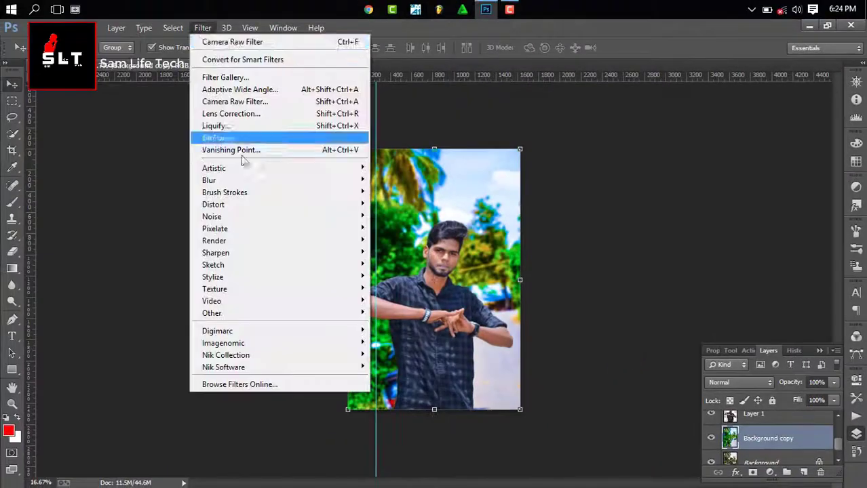
click(407, 179)
drag(709, 215, 719, 215)
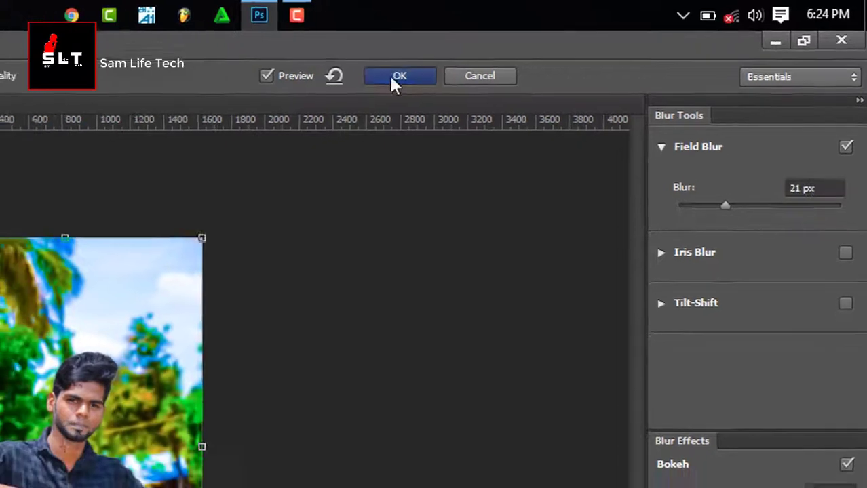
click(383, 80)
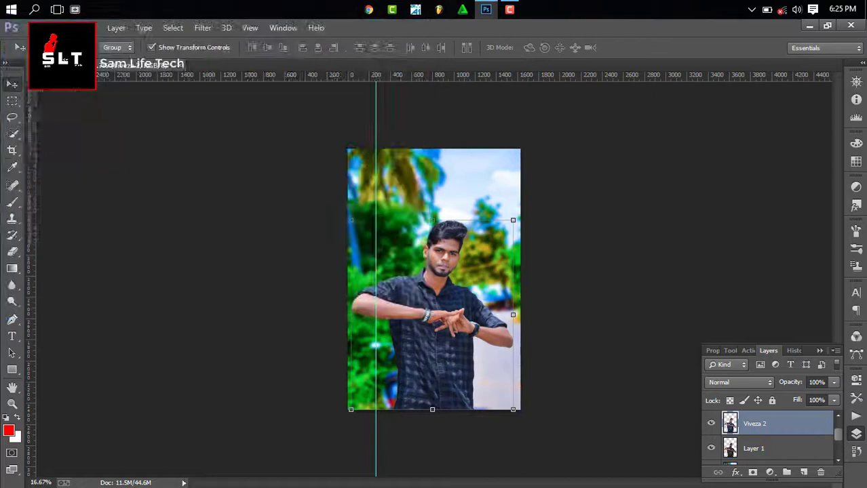
Rotate, scale and position the tribal tattoo along the forearm on the left
click(175, 80)
key(ctrl+plus)
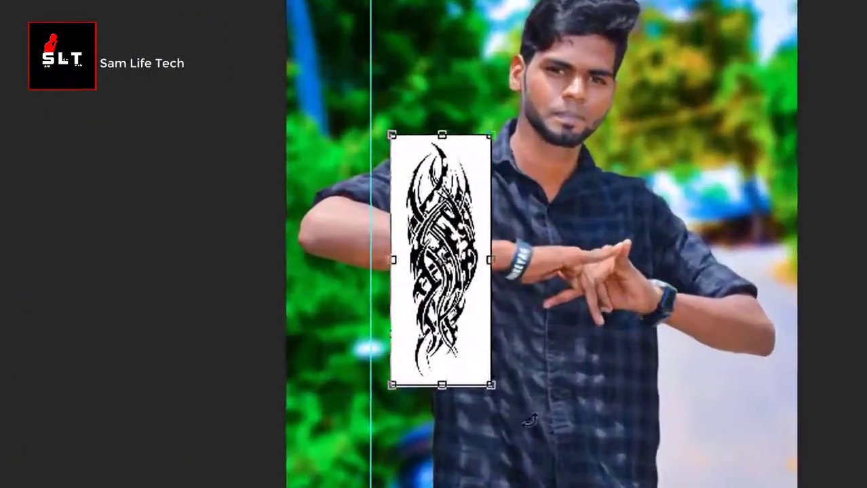
drag(529, 420, 625, 233)
mouse_move(448, 244)
mouse_down()
mouse_move(421, 221)
mouse_move(441, 261)
mouse_up()
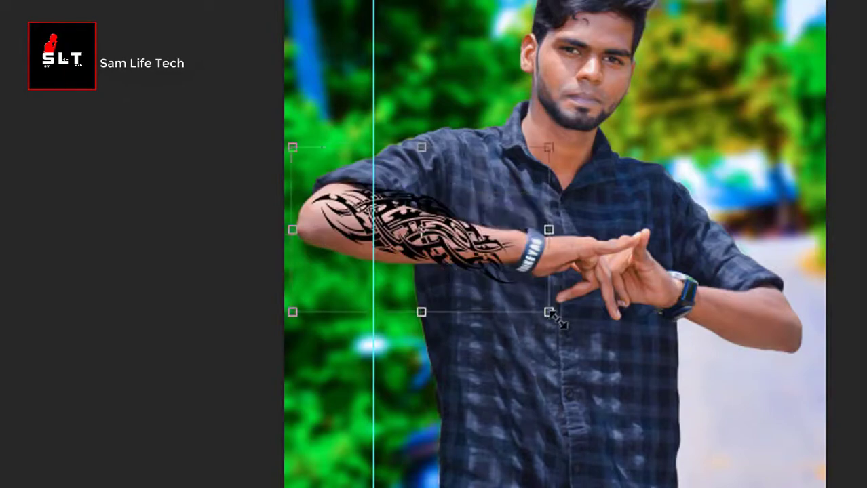
mouse_move(551, 309)
mouse_down()
mouse_move(533, 300)
mouse_move(573, 291)
mouse_up()
drag(475, 251, 531, 300)
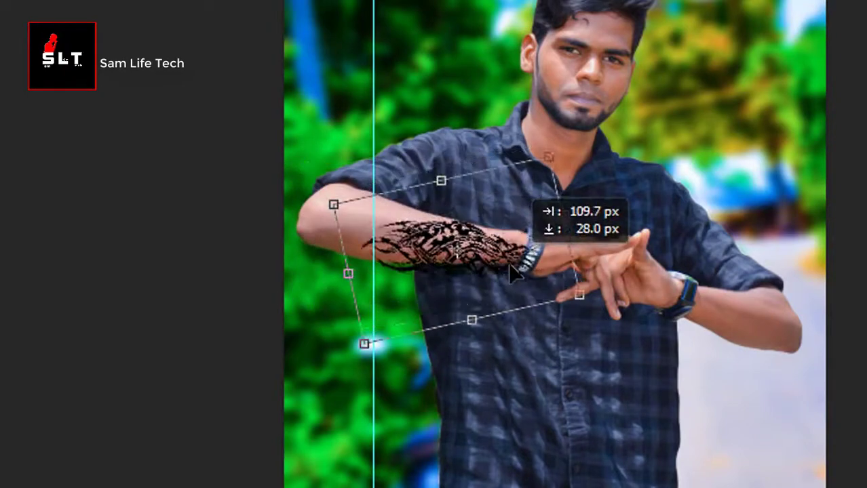
drag(570, 92, 555, 106)
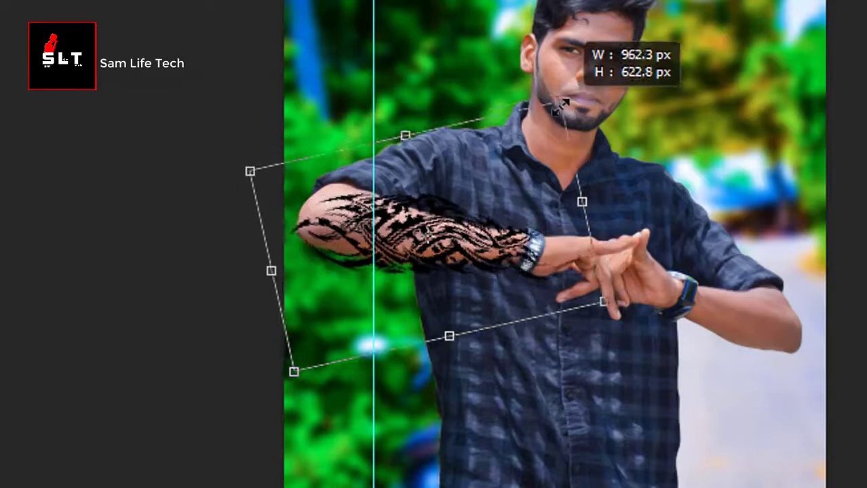
key(Return)
Give the tattoo a slight blur and select the tattoo layer
key(ctrl+t)
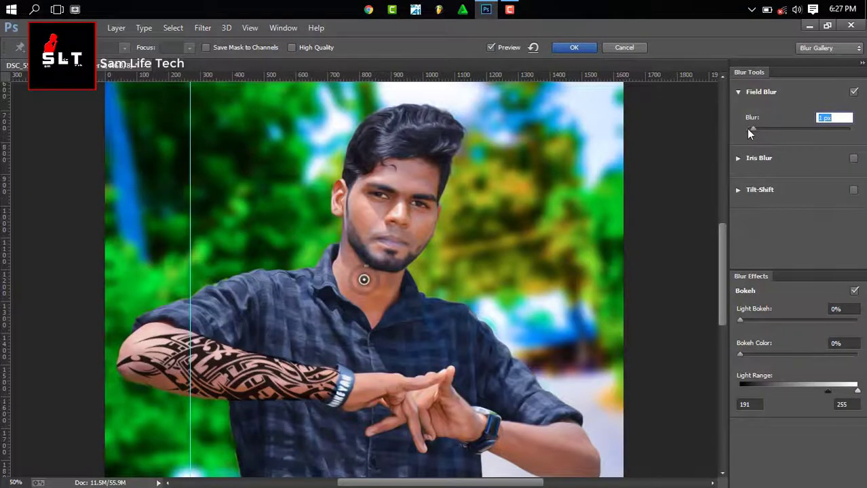
click(573, 48)
key(ctrl+minus)
key(ctrl+minus)
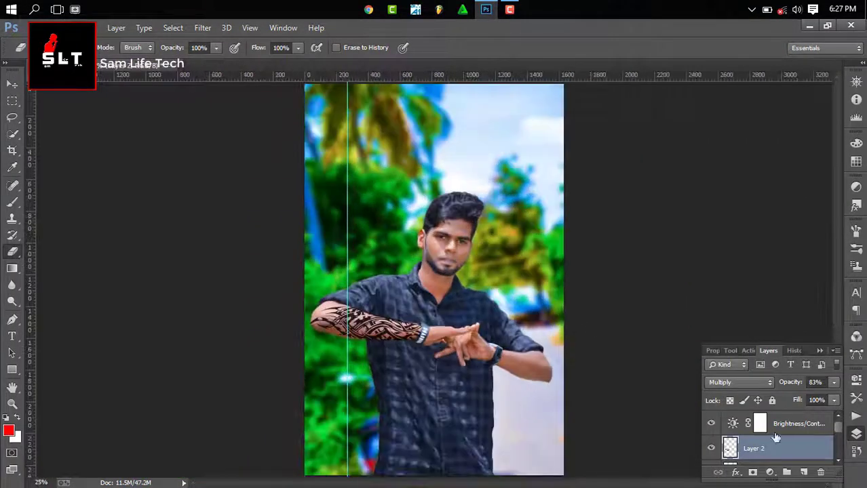
right_click(762, 423)
click(650, 349)
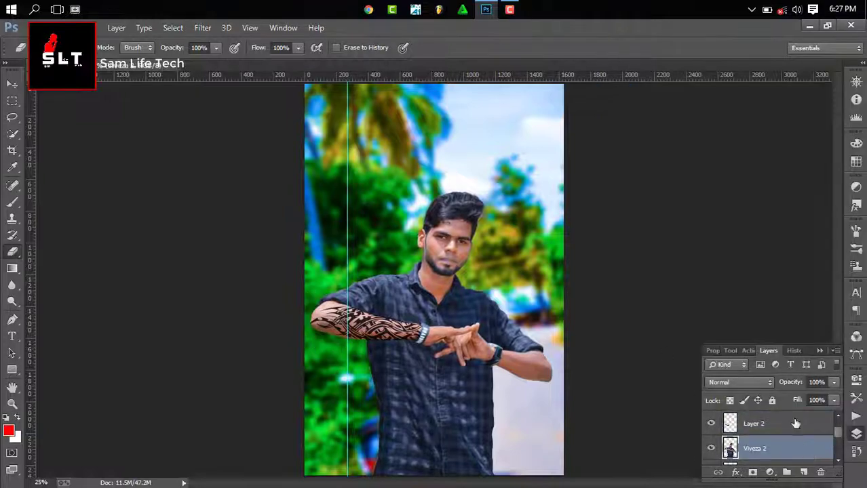
right_click(796, 424)
click(668, 347)
Bring the birds clipart into the poster and shrink it to a small upper-right flock
key(ctrl+o)
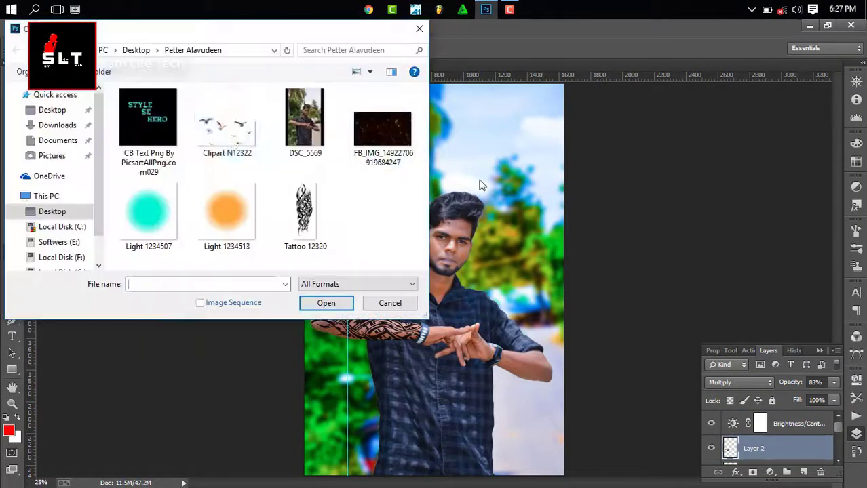
double_click(227, 123)
drag(263, 252, 434, 421)
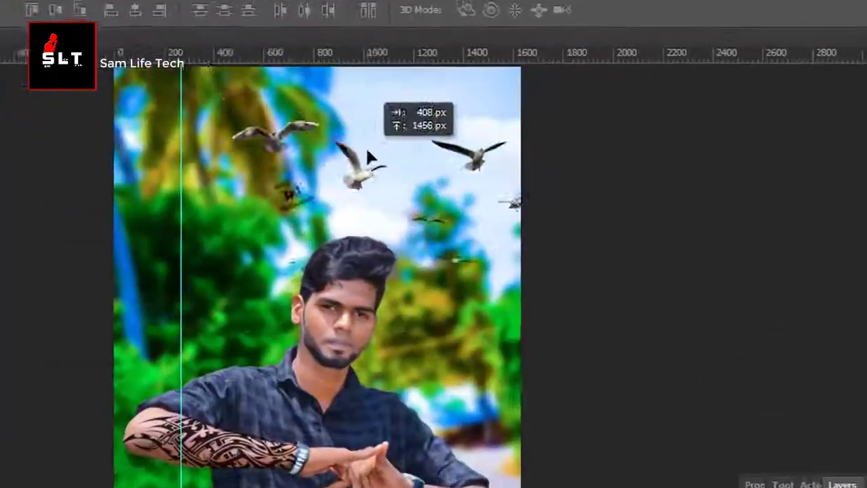
key(ctrl+t)
mouse_move(178, 79)
mouse_down()
mouse_move(322, 161)
mouse_move(398, 130)
mouse_up()
key(Return)
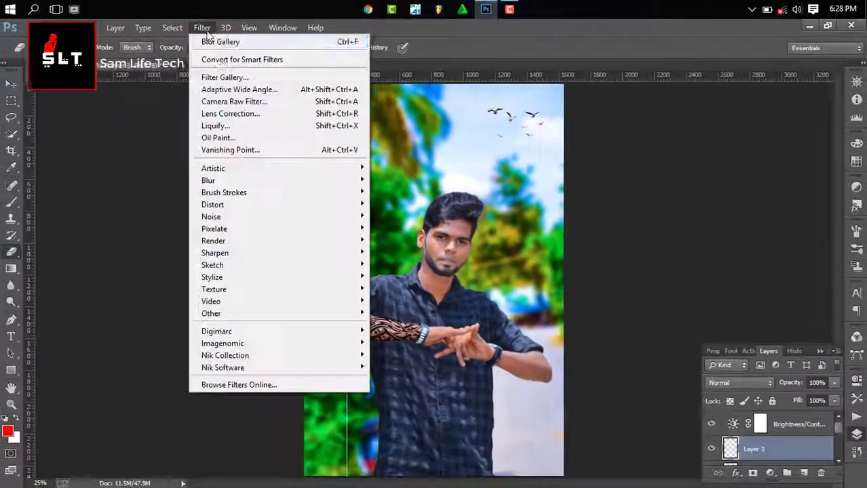
Apply a slight Field Blur to the birds
click(404, 186)
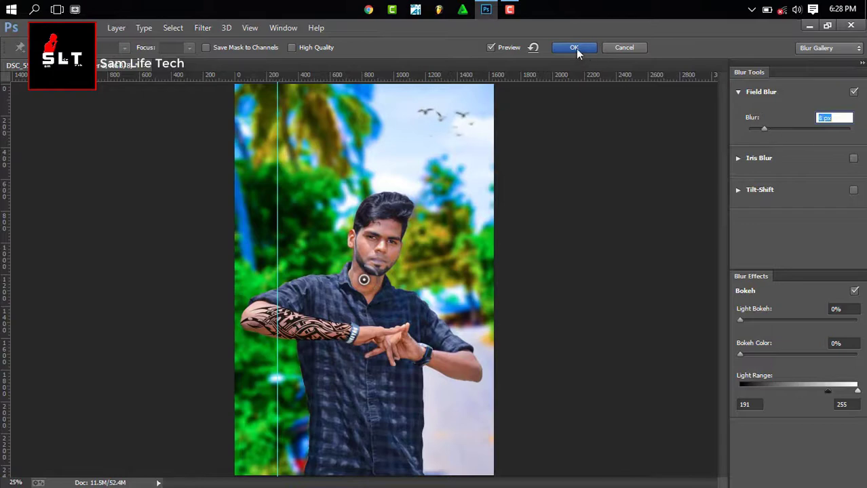
click(574, 48)
key(ctrl+o)
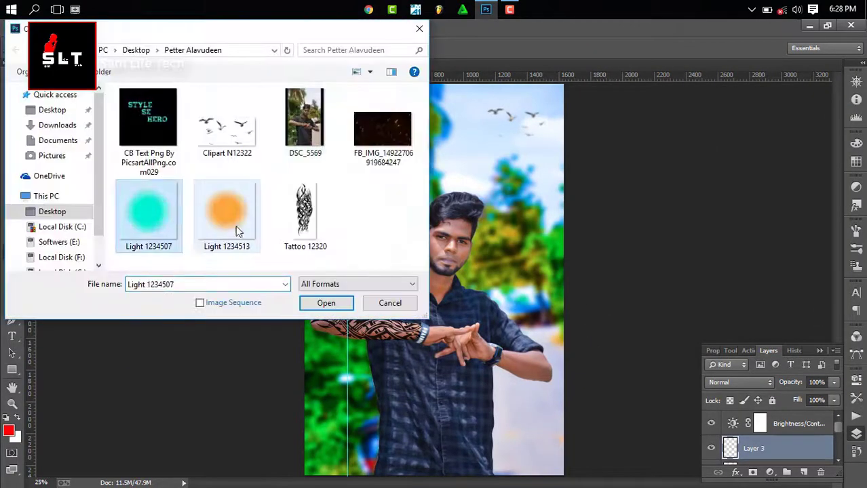
Add the orange light in Color blend mode, enlarged about 135% over the left side
double_click(217, 204)
key(v)
drag(231, 285, 531, 348)
click(412, 78)
drag(339, 242, 459, 200)
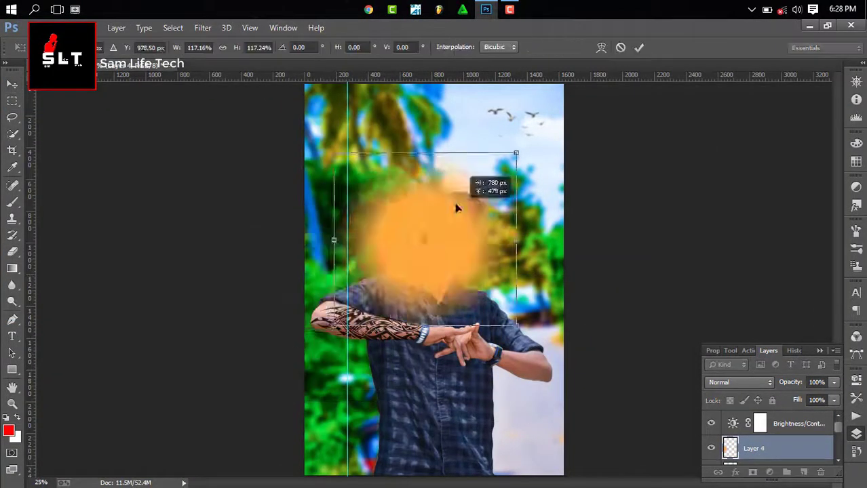
drag(397, 203, 373, 244)
click(739, 382)
click(739, 359)
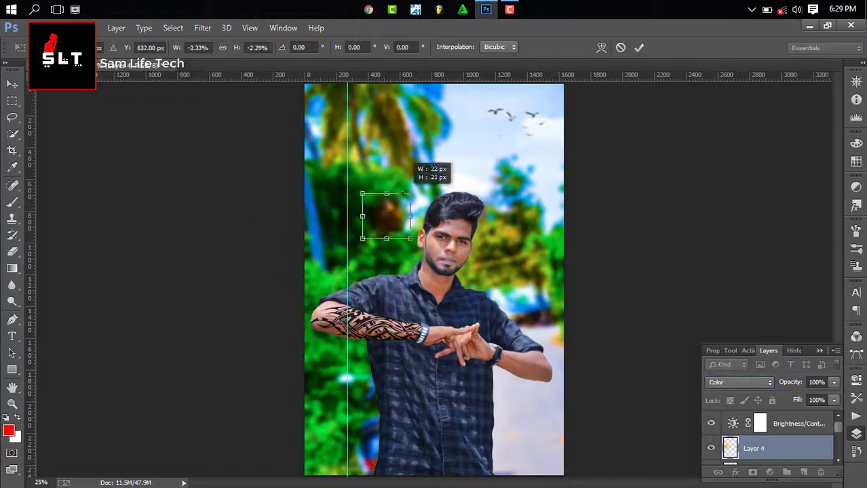
drag(406, 195, 169, 221)
drag(391, 290, 323, 296)
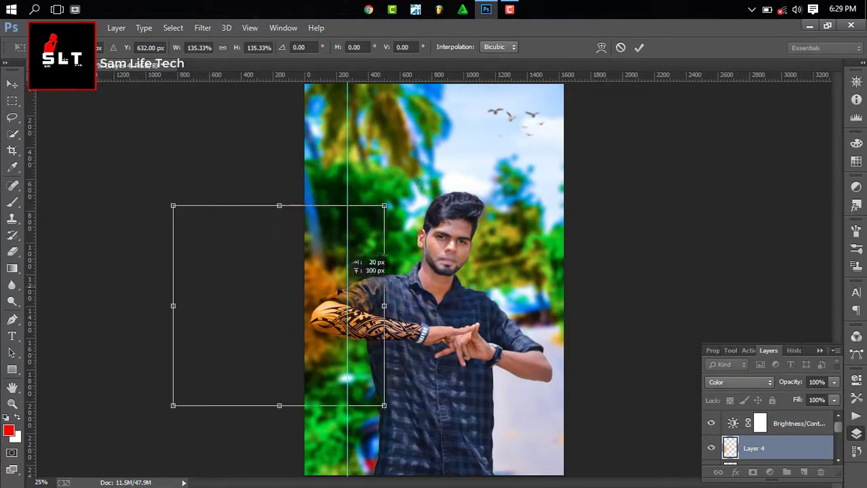
click(639, 47)
Bring the cyan light into the poster's lower right, then open the sparks image
key(ctrl+o)
click(325, 302)
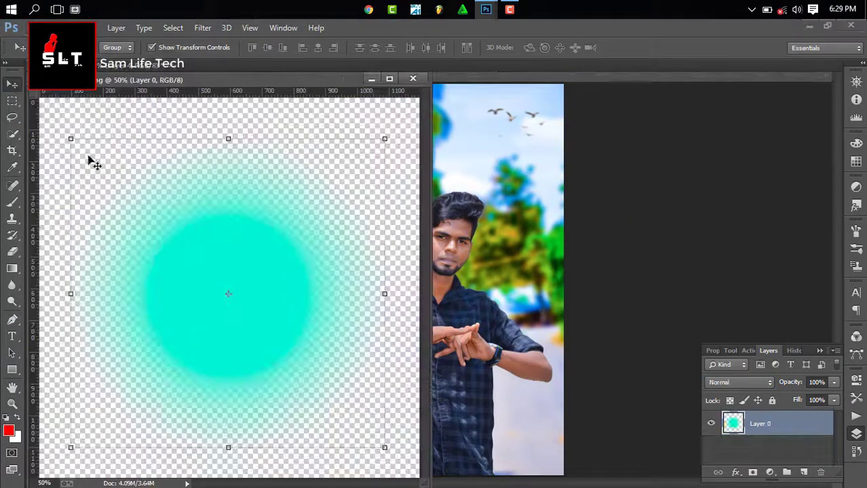
drag(91, 161, 430, 92)
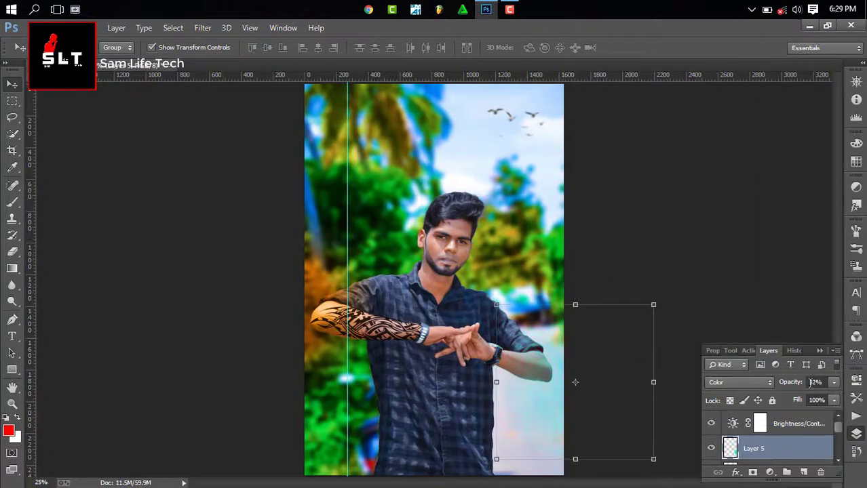
key(alt+bracketleft)
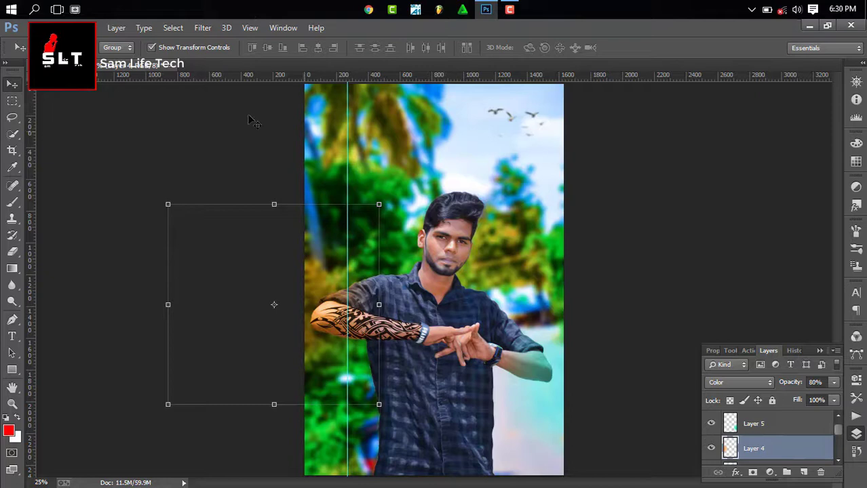
key(ctrl+o)
double_click(368, 120)
Bring the sparks into the poster and set their blend mode to Screen
mouse_move(271, 244)
mouse_down()
mouse_move(348, 441)
mouse_move(416, 263)
mouse_up()
click(739, 382)
click(742, 361)
click(739, 382)
click(717, 95)
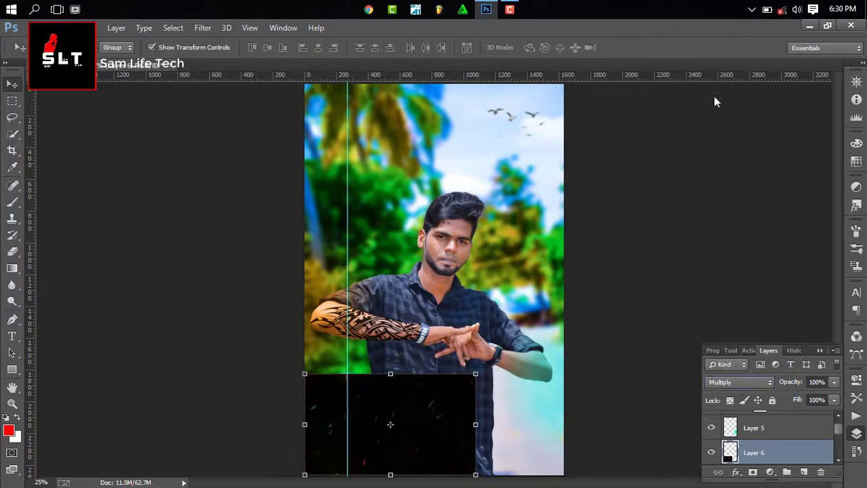
click(739, 382)
click(719, 159)
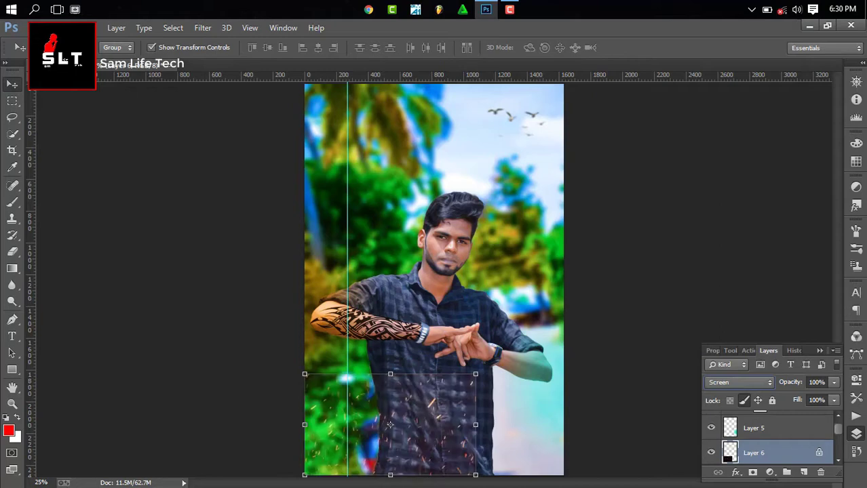
Enlarge and position the sparks over the man's shirt
double_click(813, 459)
key(Escape)
double_click(812, 459)
key(Escape)
mouse_move(466, 417)
mouse_down()
mouse_move(456, 412)
mouse_move(588, 296)
mouse_up()
drag(475, 449, 461, 458)
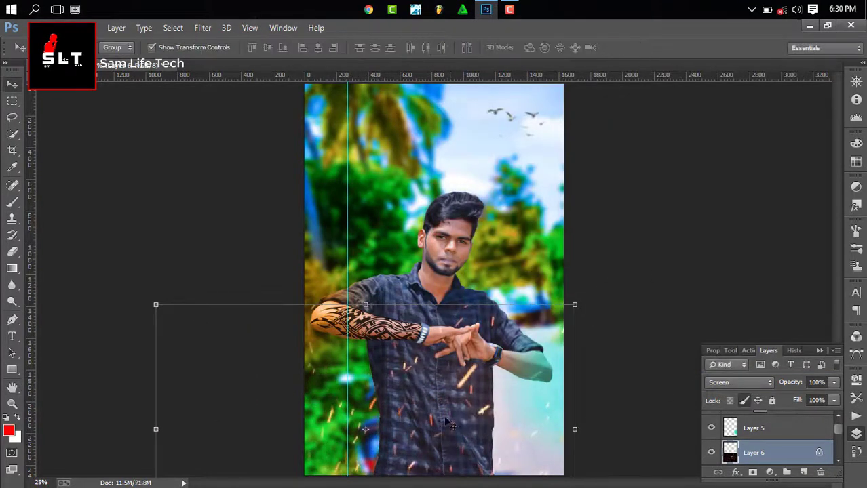
drag(425, 419, 468, 452)
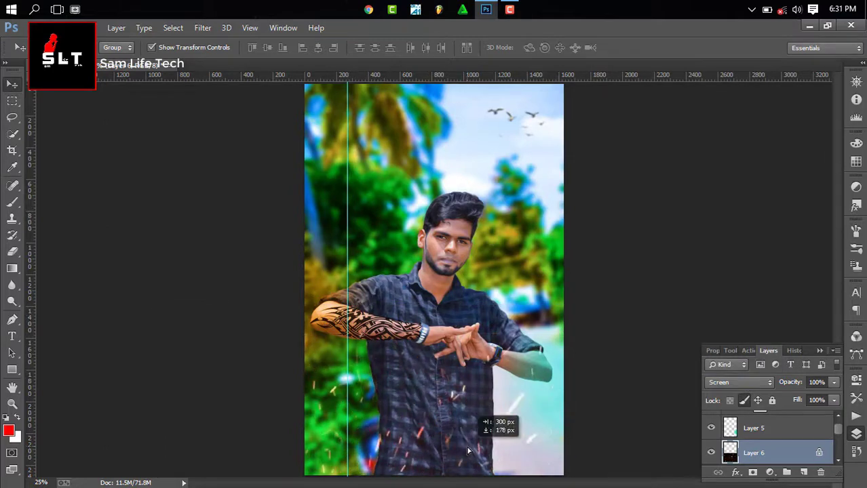
Add a Brightness/Contrast adjustment with brightness -15
click(770, 473)
click(645, 126)
drag(766, 403, 760, 405)
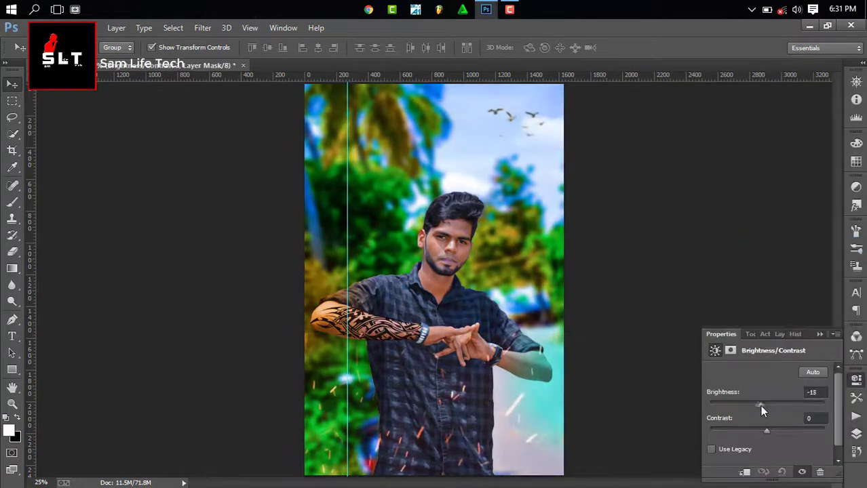
click(856, 434)
click(800, 434)
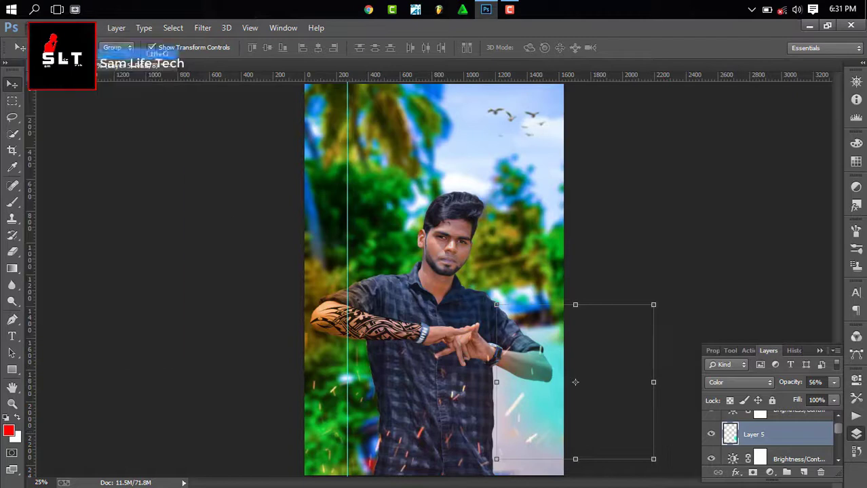
key(ctrl+o)
Magic-erase the black background from the STYLE SE HERO text and drag it into the poster
double_click(148, 119)
right_click(12, 251)
click(75, 274)
click(254, 246)
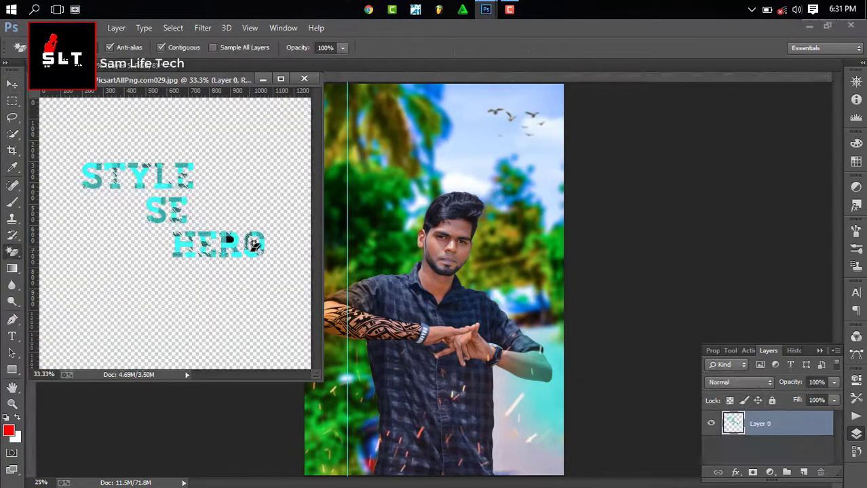
click(12, 84)
drag(170, 203, 441, 393)
click(304, 79)
click(438, 208)
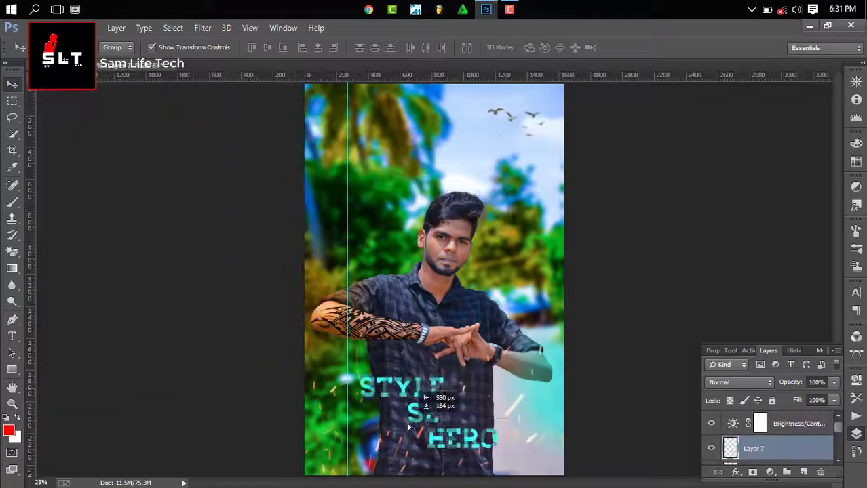
Enlarge the title over the lower poster and shift its Color Balance toward blue
key(ctrl+t)
drag(518, 380, 539, 358)
key(Return)
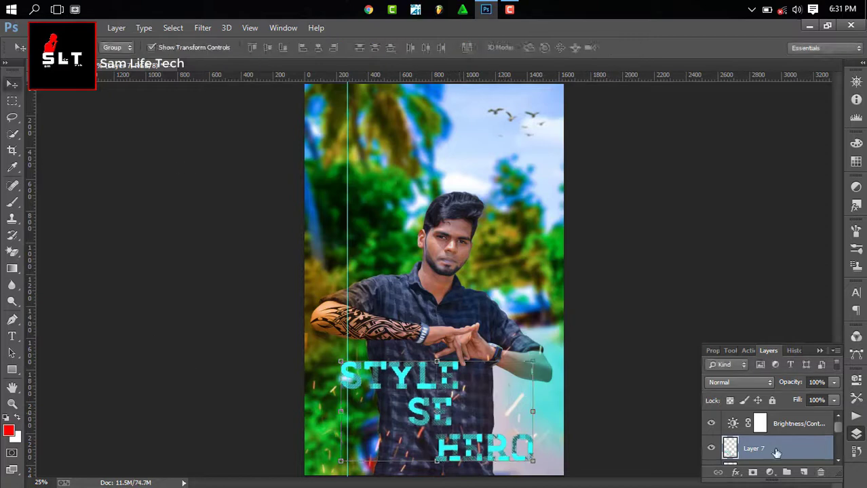
key(ctrl+b)
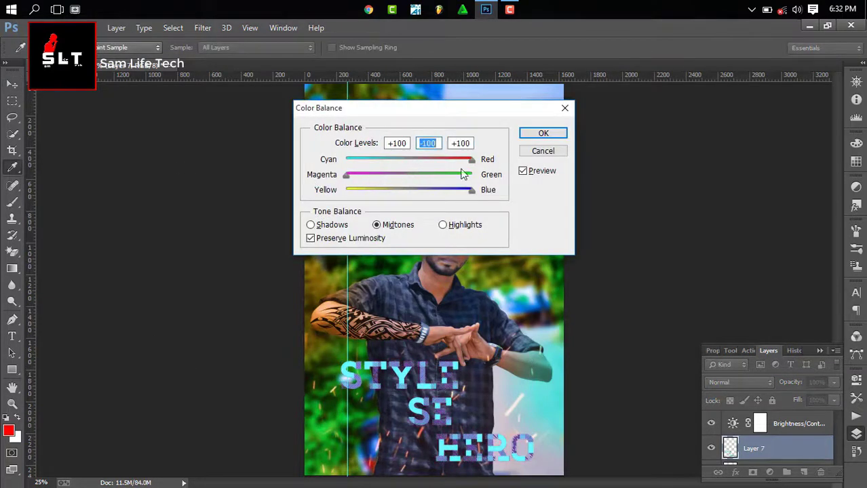
key(Return)
mouse_move(405, 378)
mouse_down()
mouse_move(401, 385)
mouse_move(459, 88)
mouse_move(411, 393)
mouse_up()
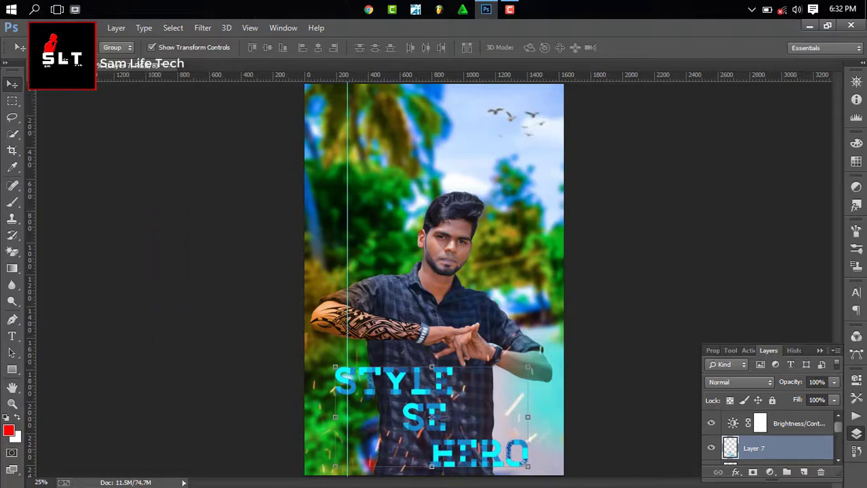
shift+click(753, 423)
mouse_move(840, 435)
mouse_down()
mouse_move(840, 458)
mouse_move(840, 427)
mouse_up()
Open Light 1234504 from the Light Effects PNG folder on the E: drive
click(753, 445)
key(ctrl+o)
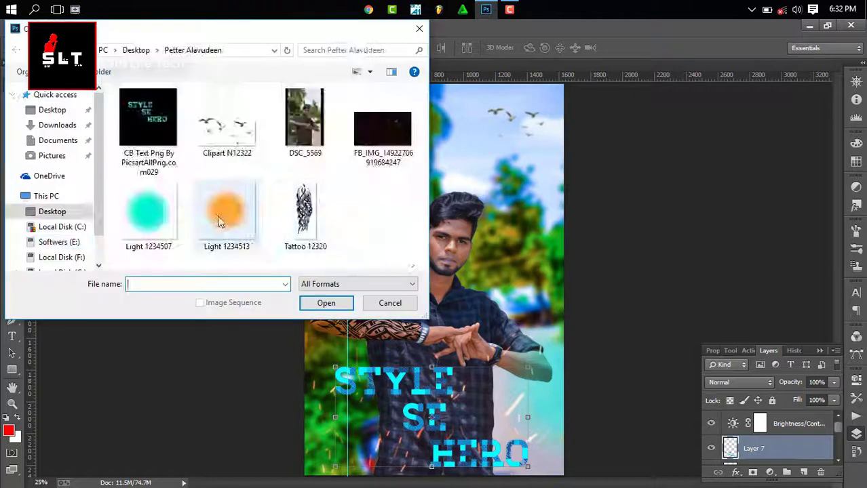
click(59, 242)
double_click(174, 151)
double_click(139, 111)
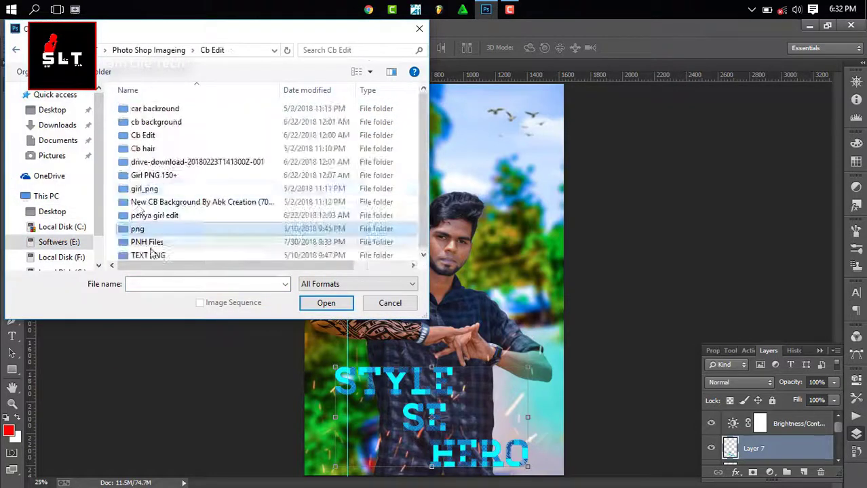
double_click(147, 242)
double_click(166, 135)
key(alt+Left)
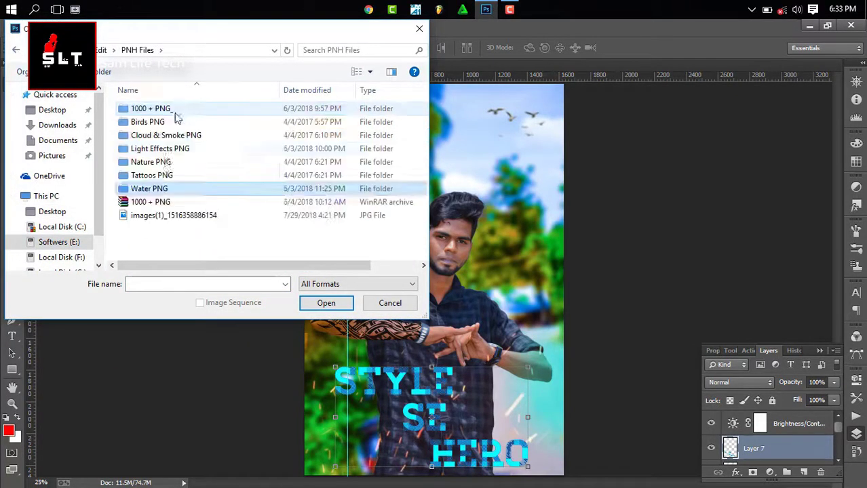
double_click(161, 149)
double_click(156, 109)
click(375, 119)
click(326, 303)
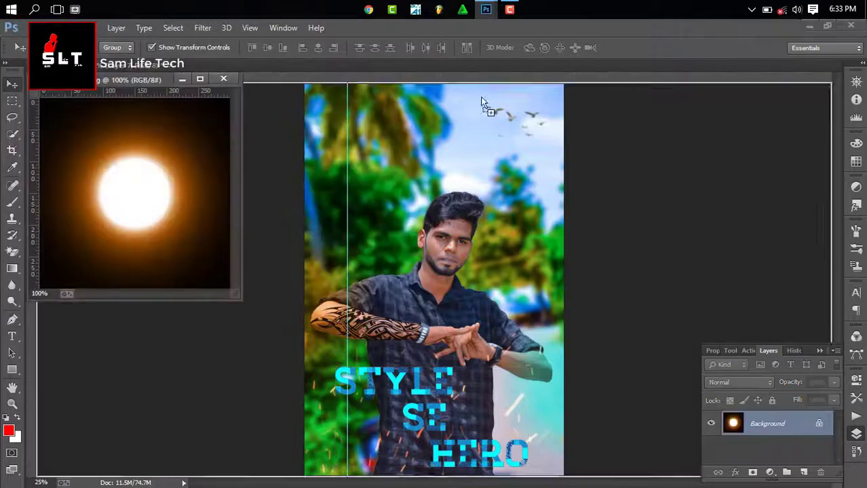
Bring the sun glow into the poster and blend it with Screen
drag(129, 184, 516, 123)
key(ctrl+t)
key(Return)
click(770, 383)
click(720, 101)
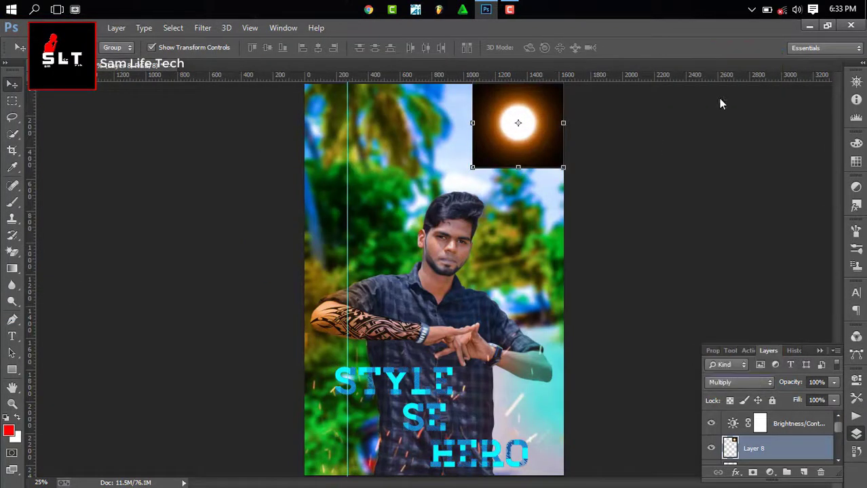
click(769, 383)
click(756, 165)
Scale the glow into the upper-right sky and set its opacity to 76%
key(ctrl+t)
drag(551, 136, 536, 157)
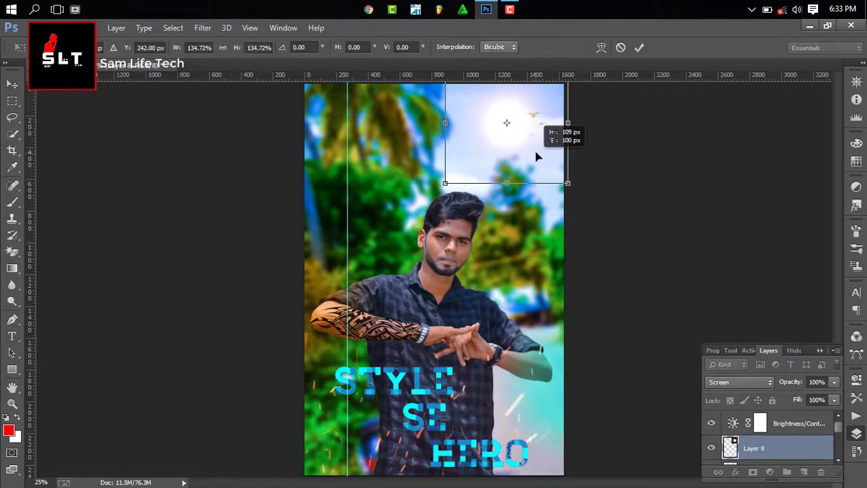
click(639, 48)
drag(780, 448, 781, 425)
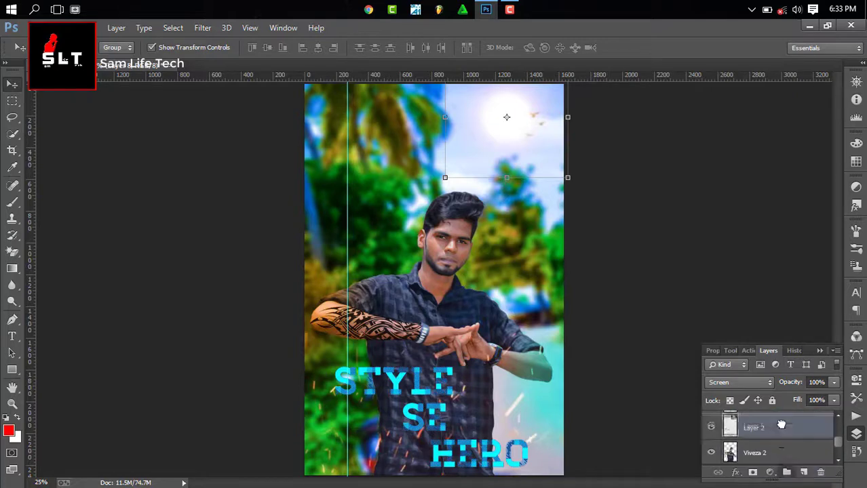
drag(512, 148, 540, 144)
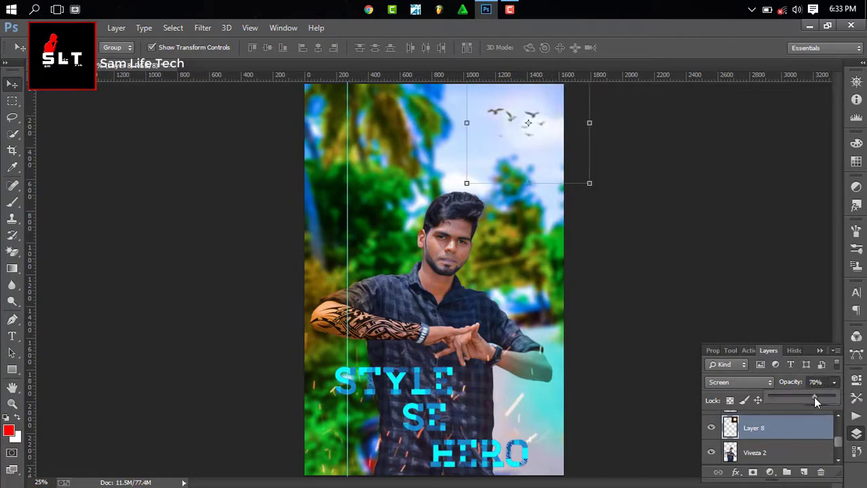
drag(468, 185, 551, 149)
key(Return)
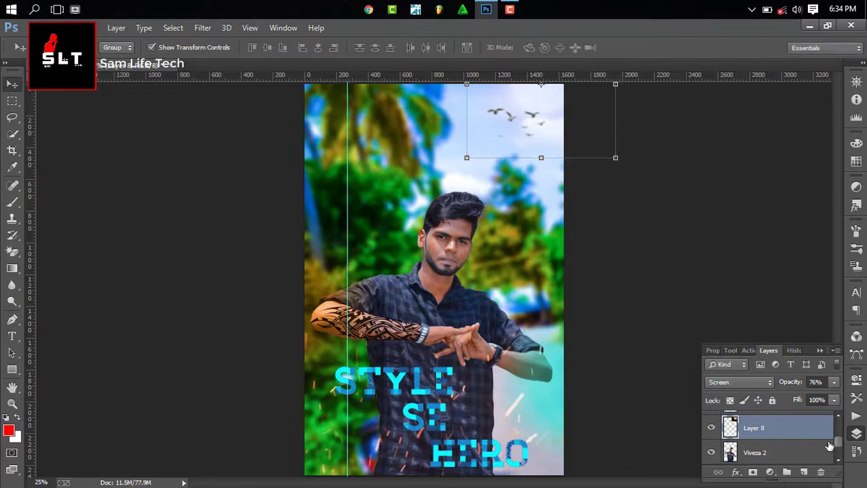
Merge the selected layers into a single layer
scroll(828, 393, up, 2)
scroll(828, 394, up, 3)
scroll(828, 394, up, 2)
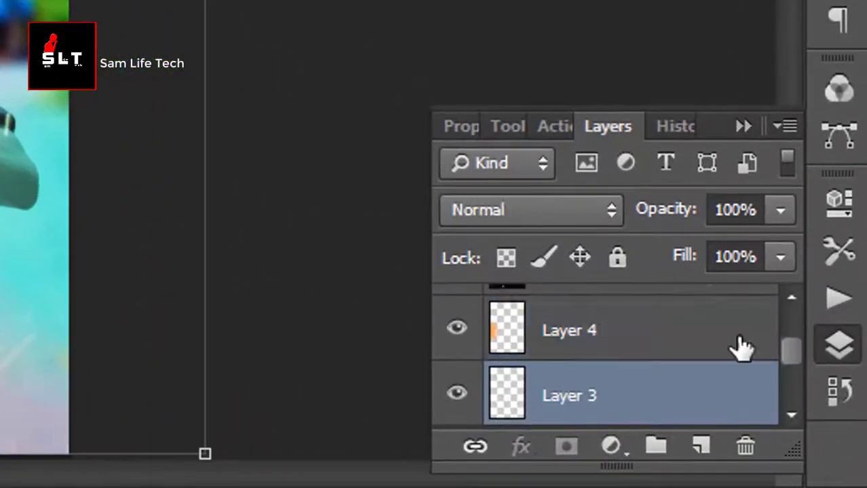
scroll(828, 394, up, 2)
scroll(796, 307, up, 2)
right_click(774, 459)
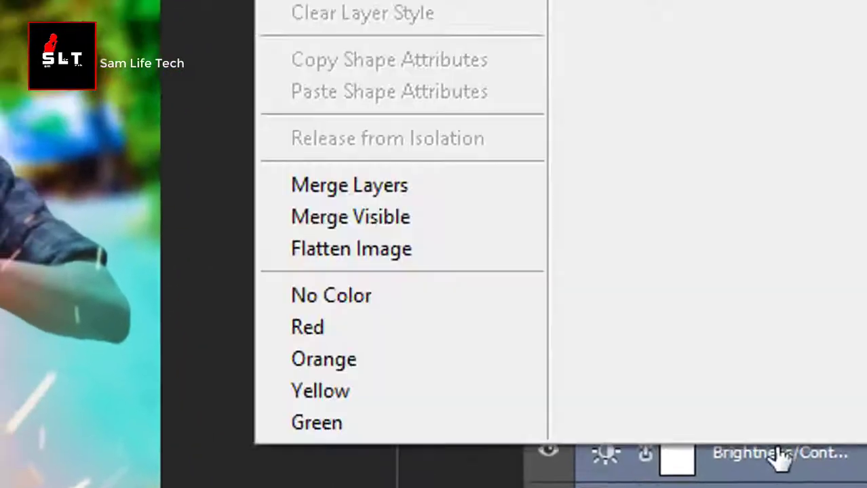
click(366, 184)
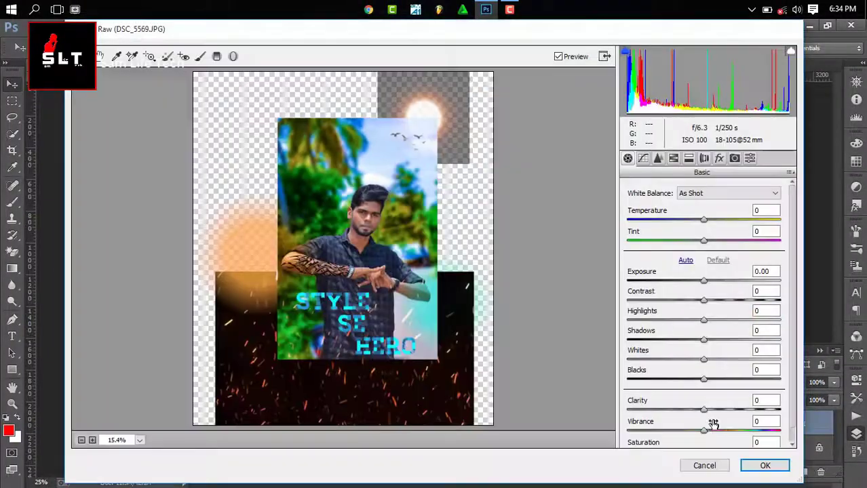
In Camera Raw, raise vibrance and brighten the green, aqua and blue luminance
mouse_move(701, 429)
mouse_down()
mouse_move(728, 429)
mouse_move(716, 407)
mouse_up()
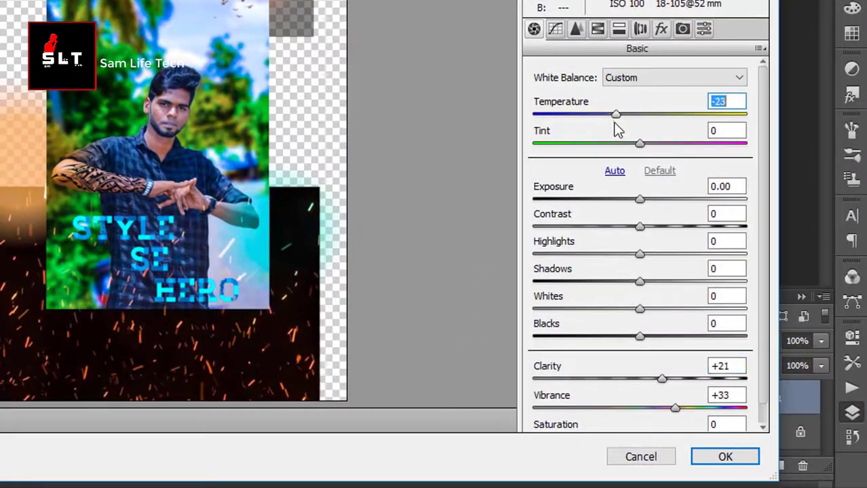
click(640, 28)
click(599, 30)
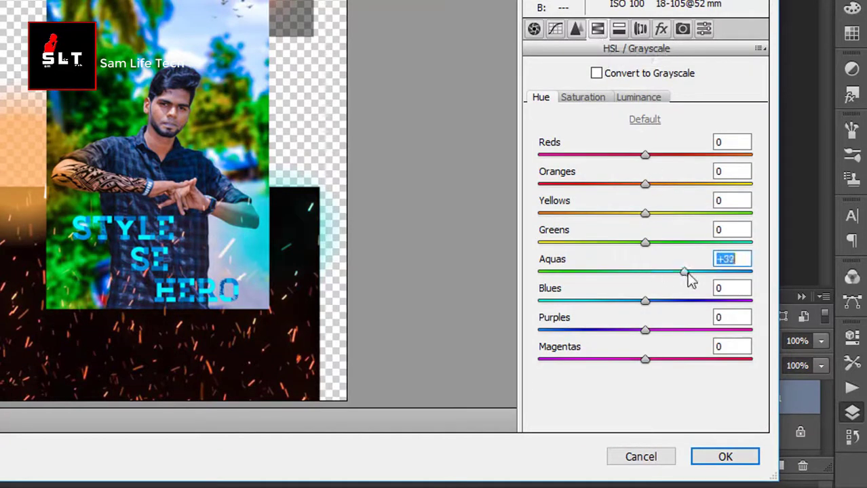
click(638, 97)
drag(645, 242, 702, 243)
drag(646, 272, 699, 273)
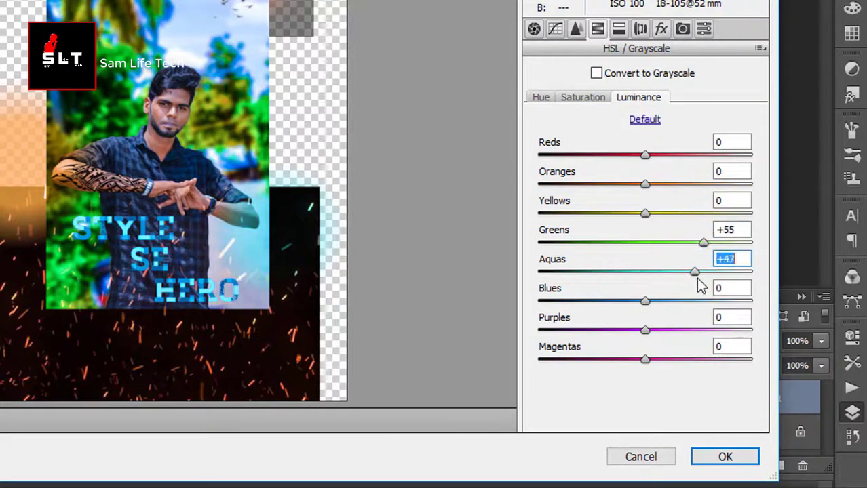
drag(645, 300, 682, 300)
Boost green saturation and add a -79 post-crop vignette
click(583, 97)
mouse_move(645, 242)
mouse_down()
mouse_move(668, 243)
mouse_move(494, 273)
mouse_up()
click(662, 29)
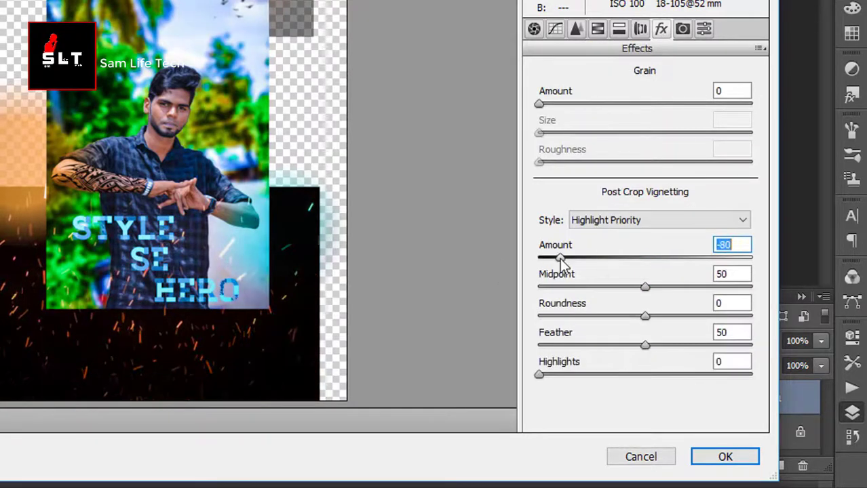
mouse_move(653, 288)
mouse_down()
mouse_move(542, 287)
mouse_move(561, 287)
mouse_up()
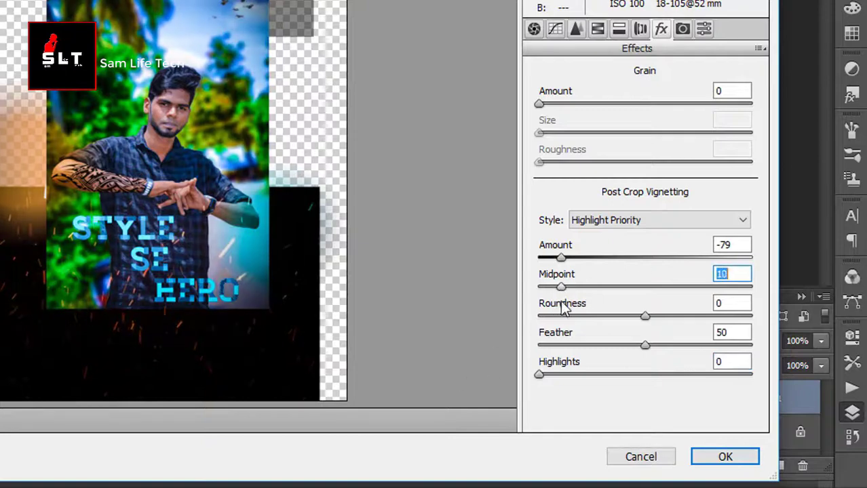
Apply the Camera Raw adjustments and type 'ALAVUDEEN' as a 14 pt text layer
key(Return)
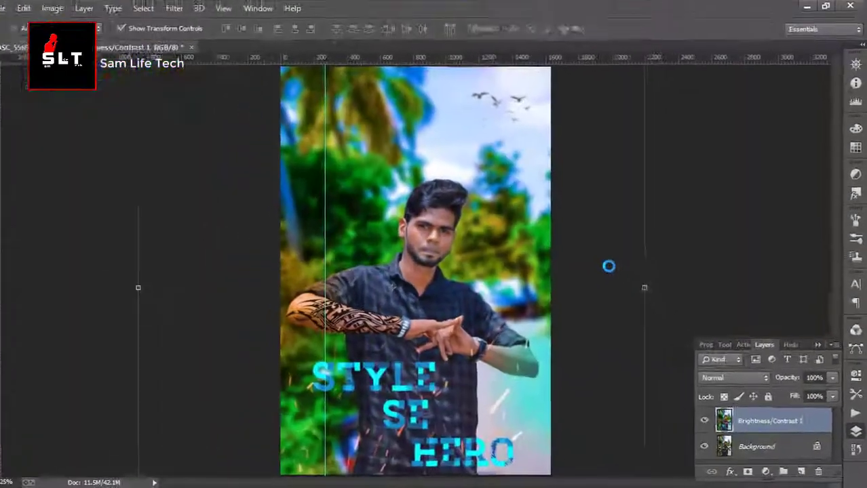
key(ctrl+minus)
key(t)
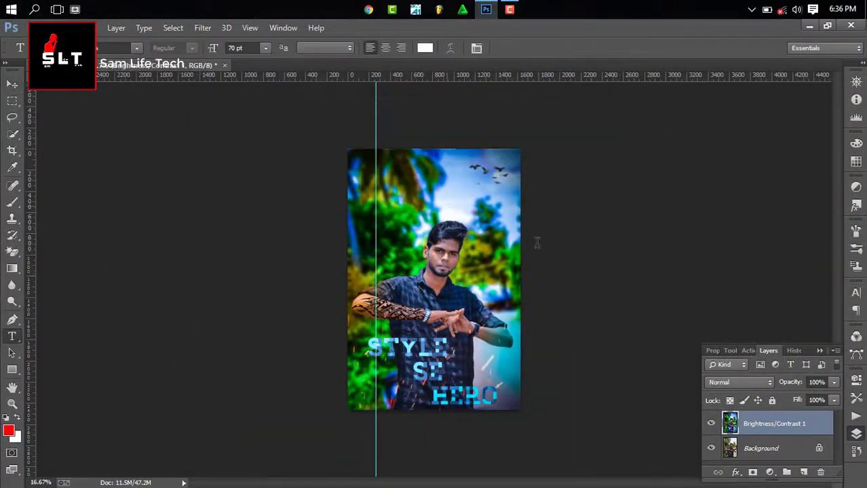
click(447, 203)
click(266, 48)
click(265, 47)
click(251, 155)
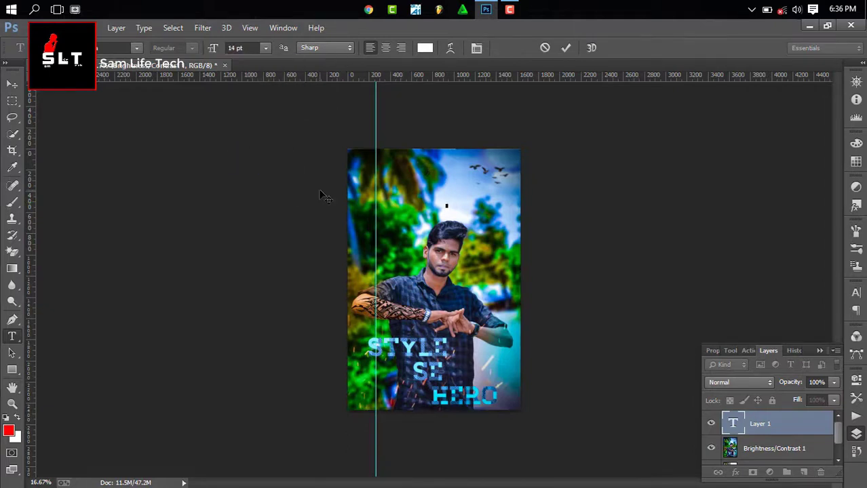
text(ALA)
text(VUDEEN)
Place the name beside the face and widen its letter tracking to 200
drag(468, 208, 477, 278)
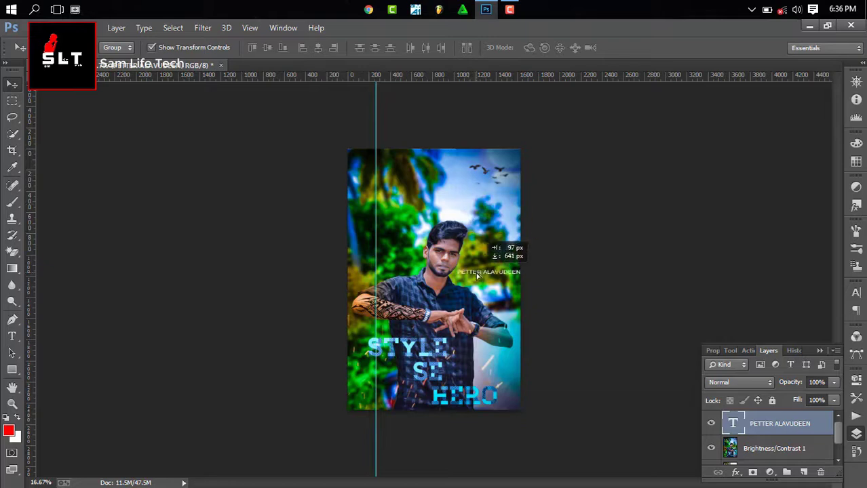
scroll(477, 278, up, 1)
scroll(516, 278, up, 2)
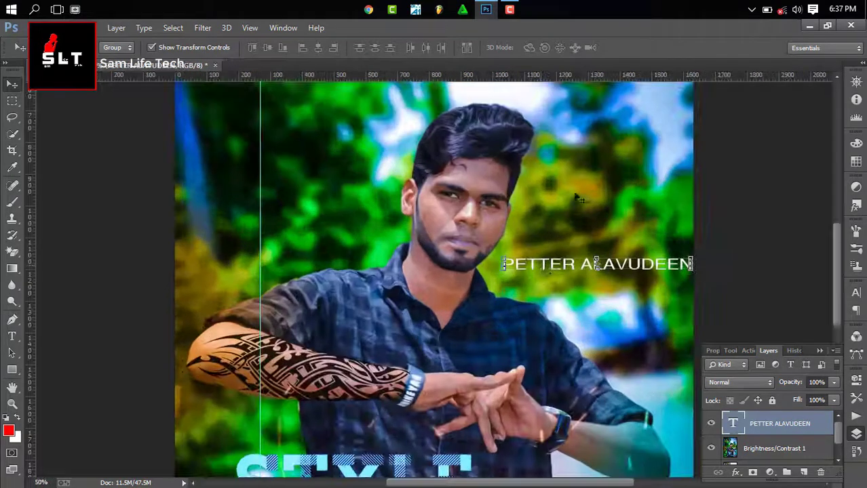
click(13, 337)
double_click(733, 423)
click(476, 48)
click(830, 333)
click(809, 348)
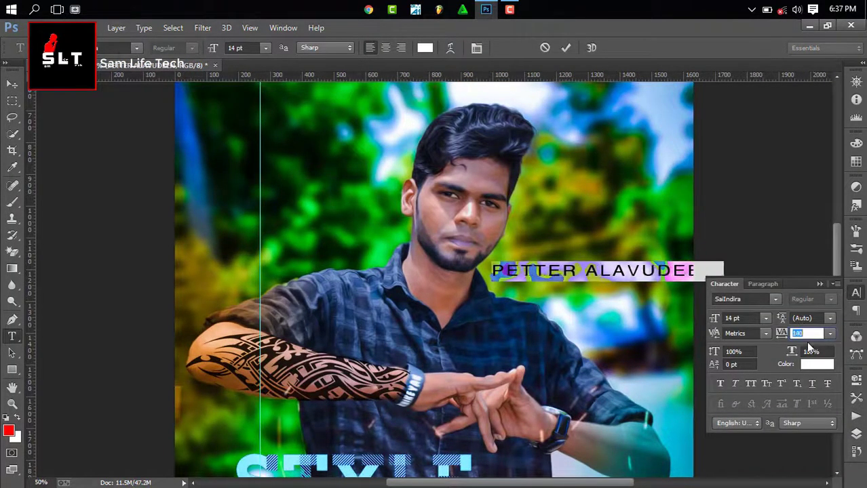
click(568, 47)
Move the name to the top of the poster and add a small credit handle at bottom-left
drag(516, 271, 509, 350)
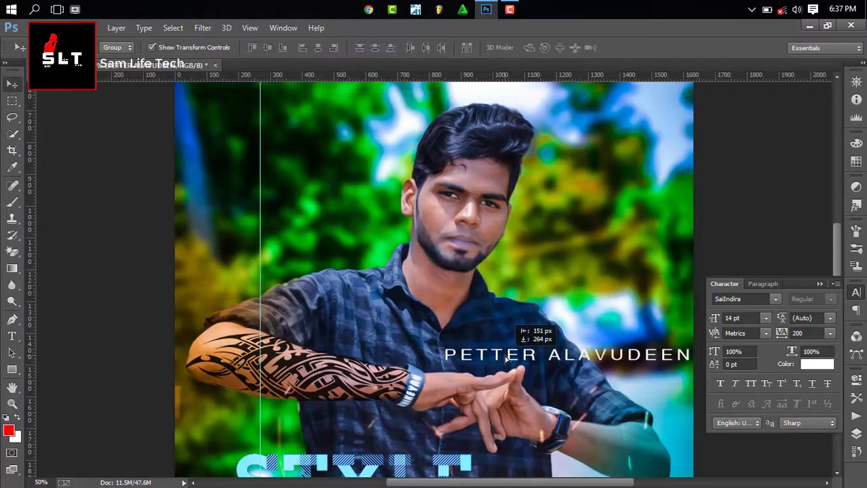
scroll(616, 285, down, 1)
scroll(616, 285, down, 1)
drag(396, 242, 371, 163)
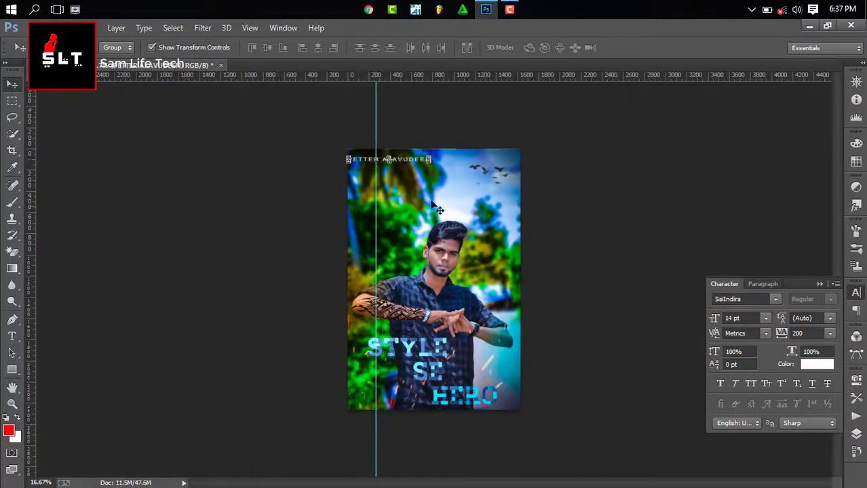
click(12, 337)
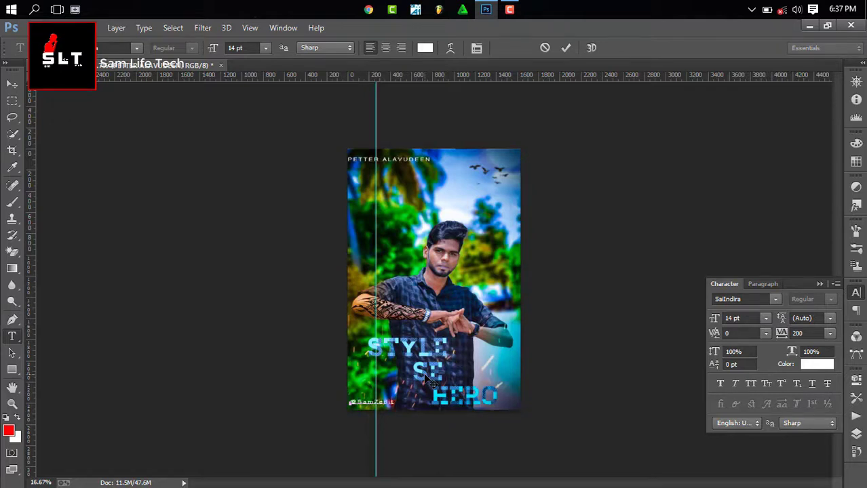
key(Escape)
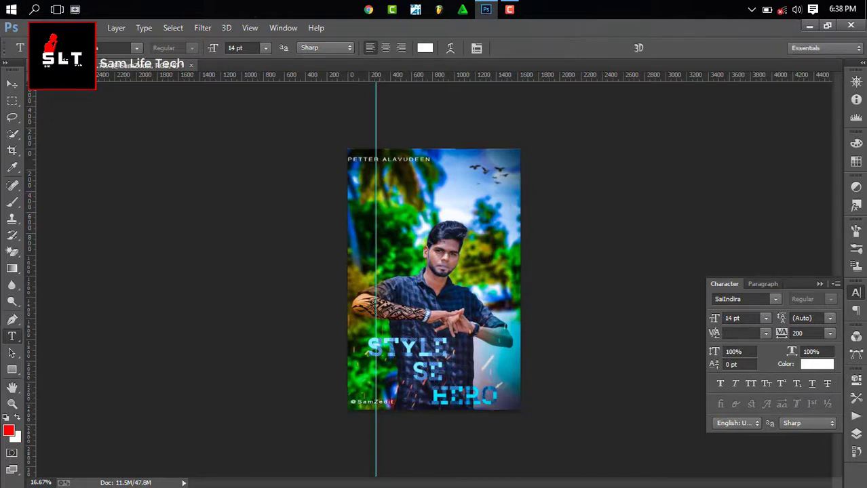
click(12, 84)
click(858, 434)
Save the poster as a JPEG named 'Edot', accepting the JPEG quality options
click(784, 446)
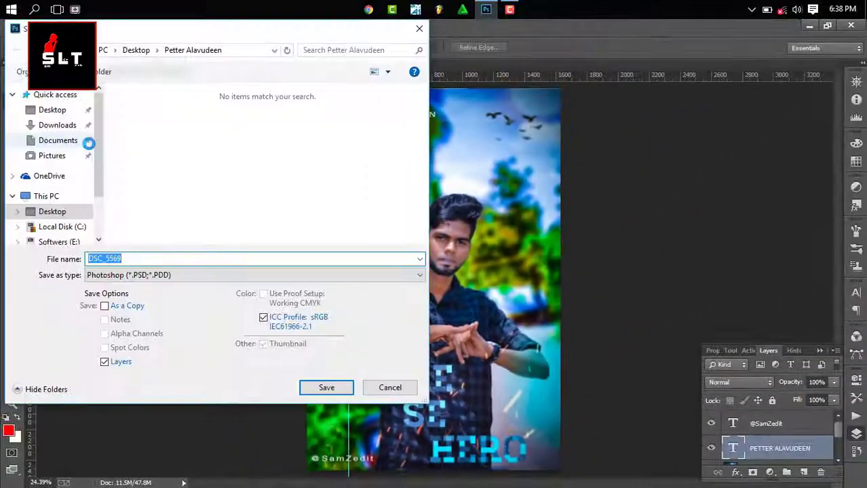
click(170, 275)
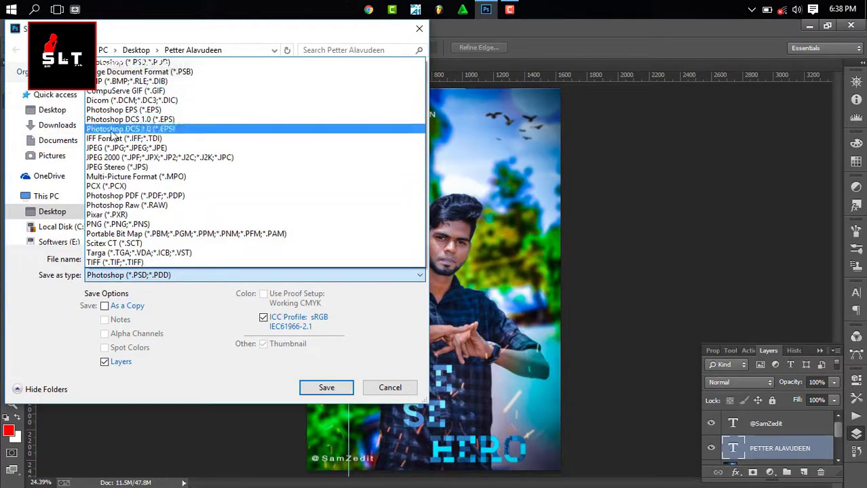
click(116, 148)
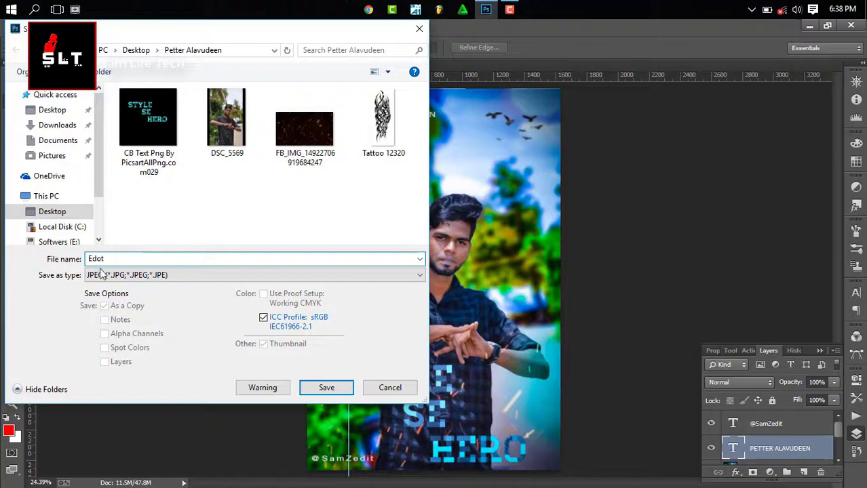
click(327, 388)
click(510, 115)
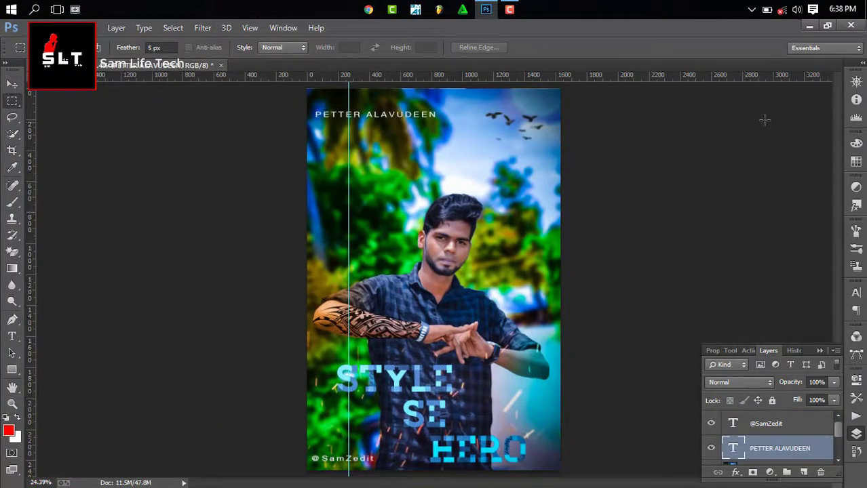
click(510, 10)
click(717, 451)
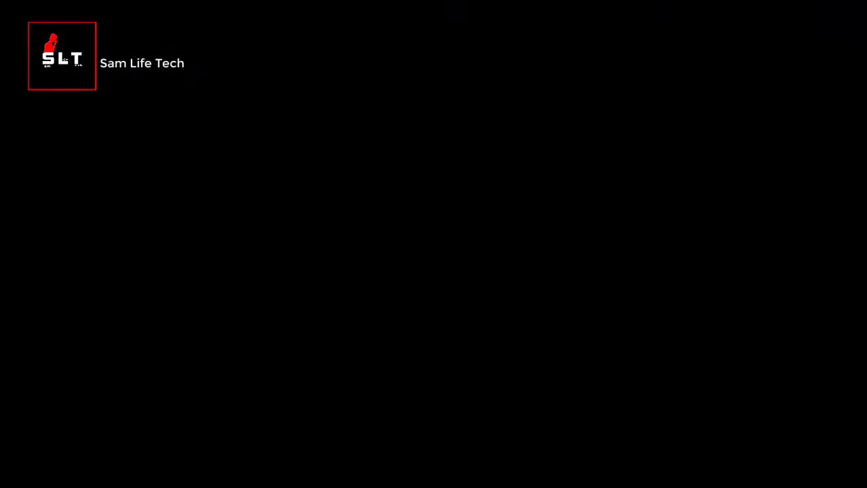